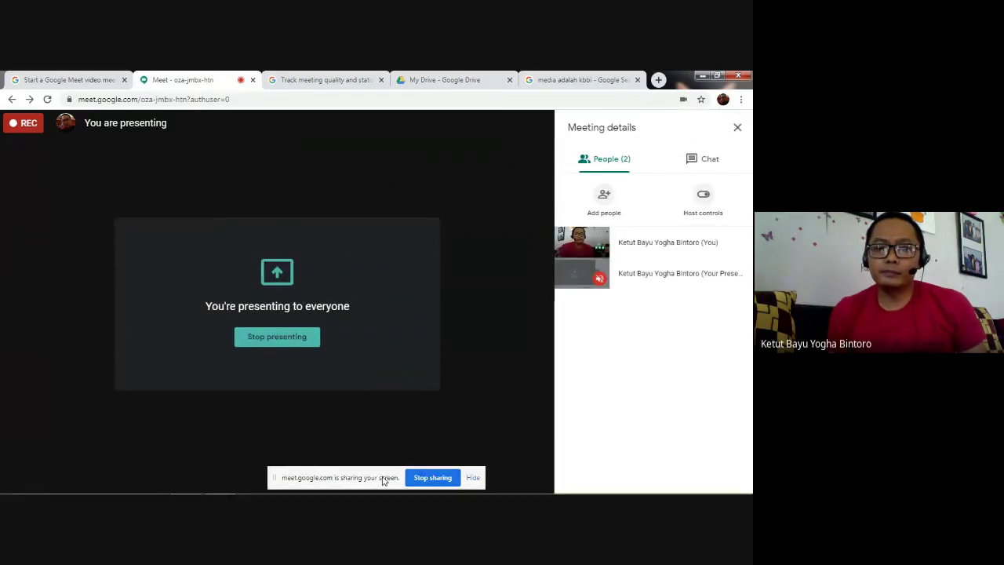
- Switch from the meeting browser to the desktop and launch VOSviewer
{"action": "mouse_move", "coordinate": [222, 491]}
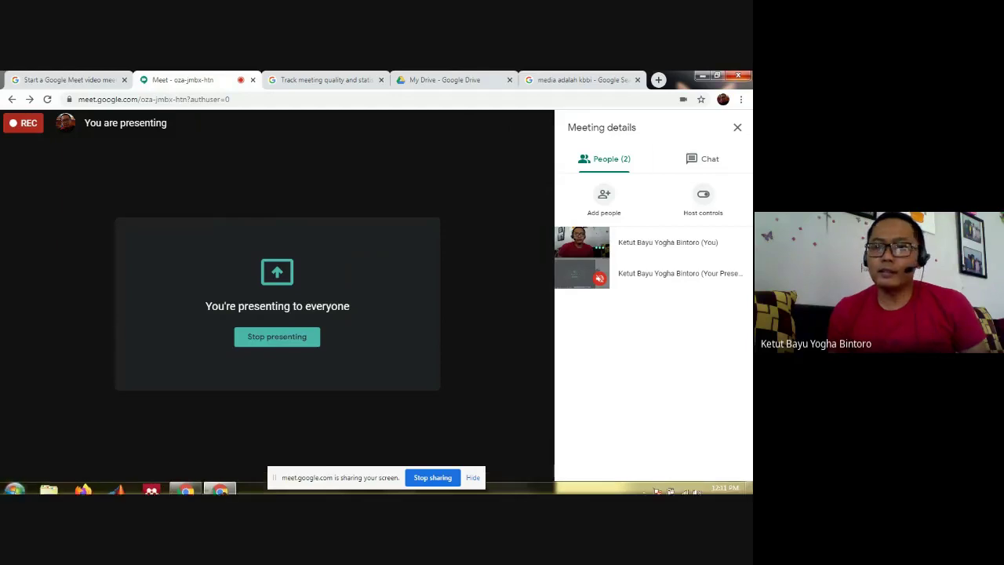
{"action": "left_click", "coordinate": [703, 77]}
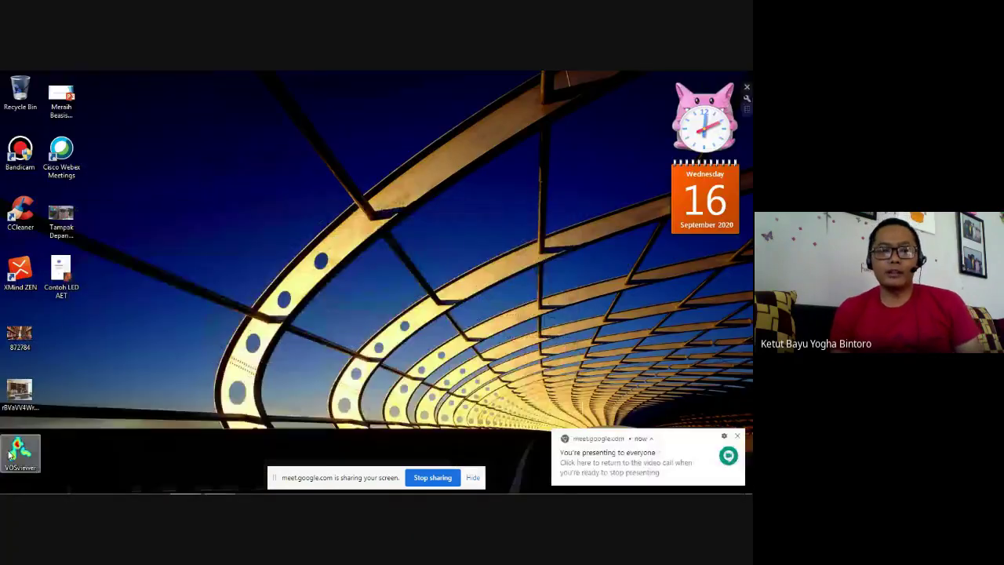
{"action": "left_click", "coordinate": [24, 453]}
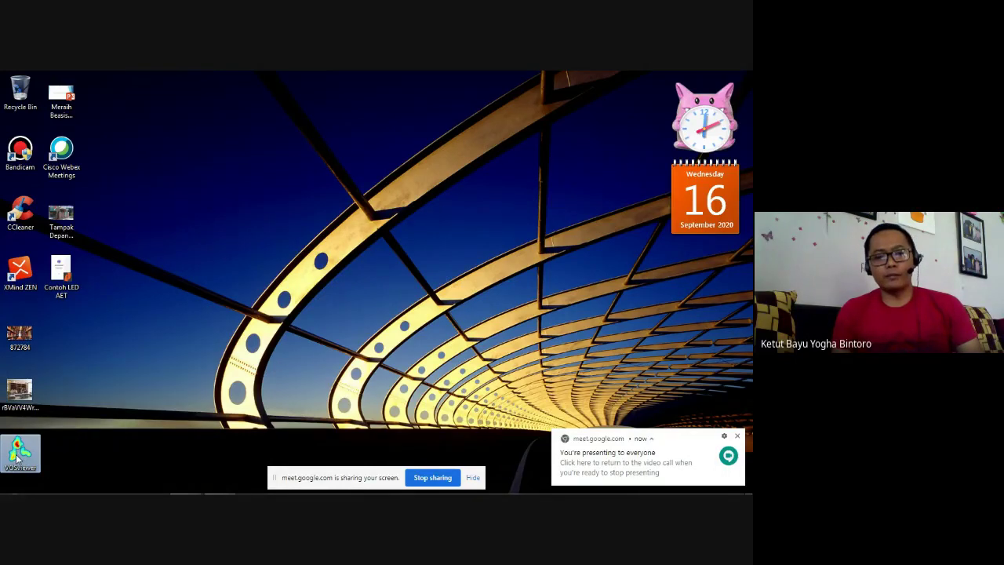
{"action": "double_click", "coordinate": [21, 452]}
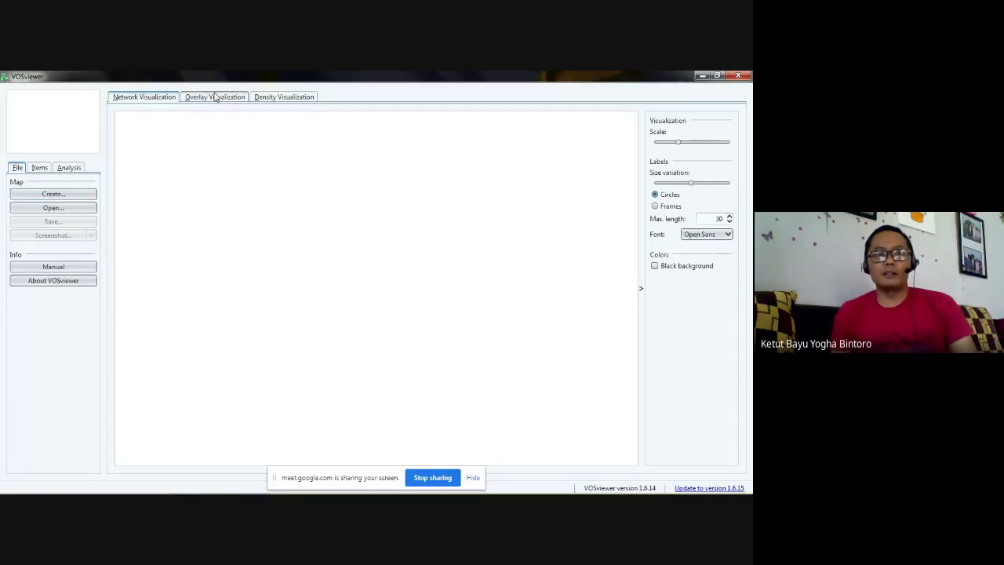
- Look through the Network, Overlay and Density Visualization views of the empty map workspace
{"action": "left_click", "coordinate": [272, 98]}
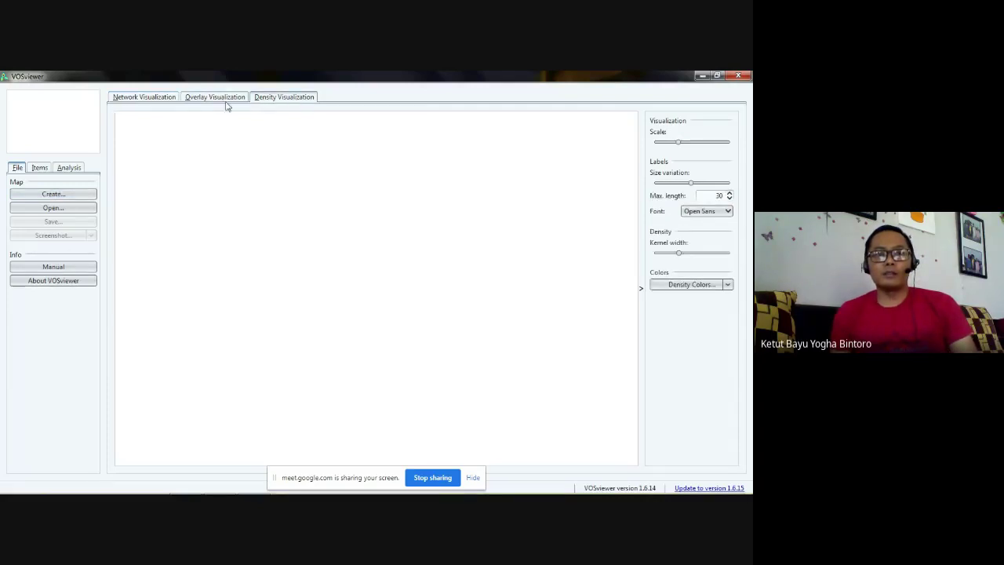
{"action": "left_click", "coordinate": [133, 100]}
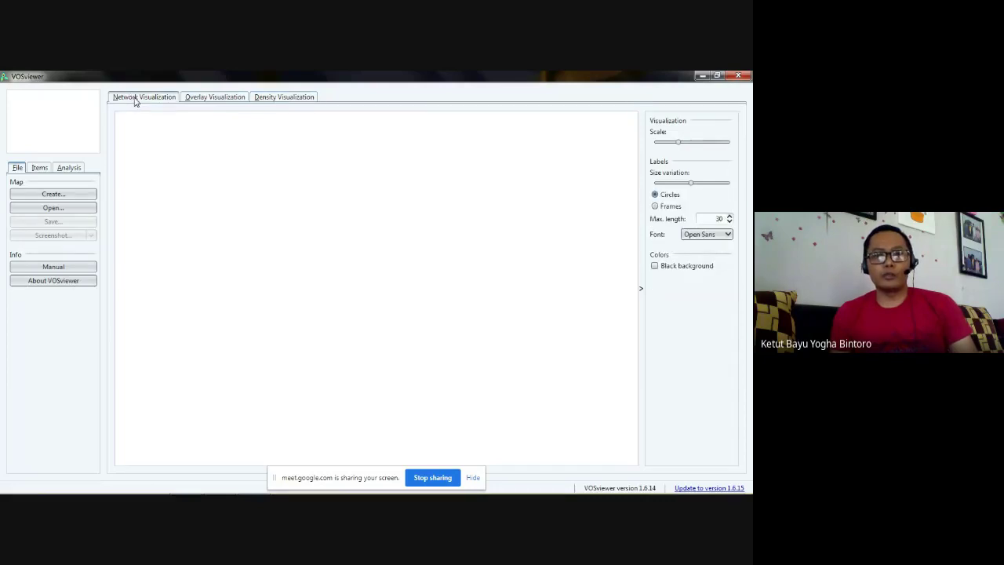
{"action": "left_click", "coordinate": [218, 100]}
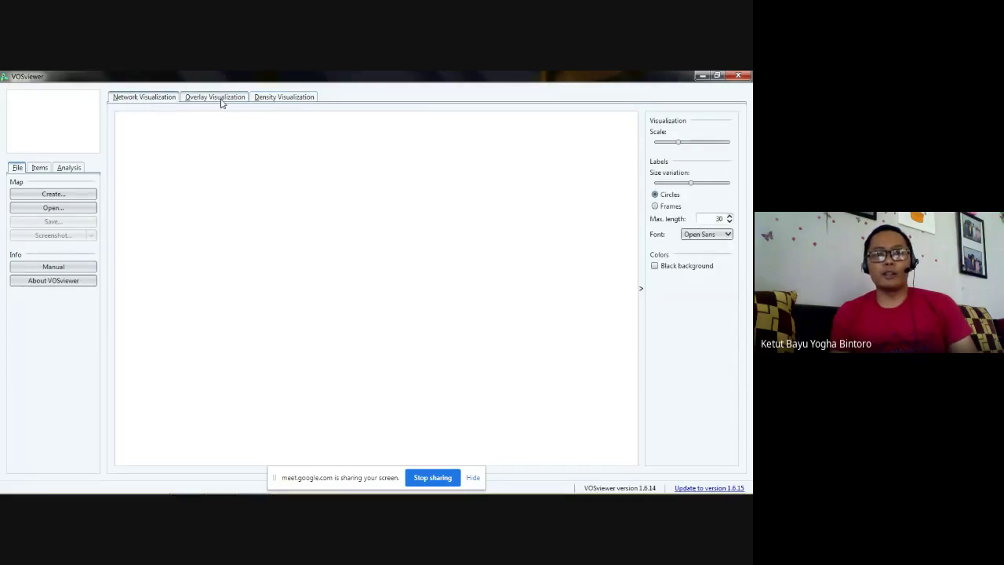
{"action": "left_click", "coordinate": [278, 101]}
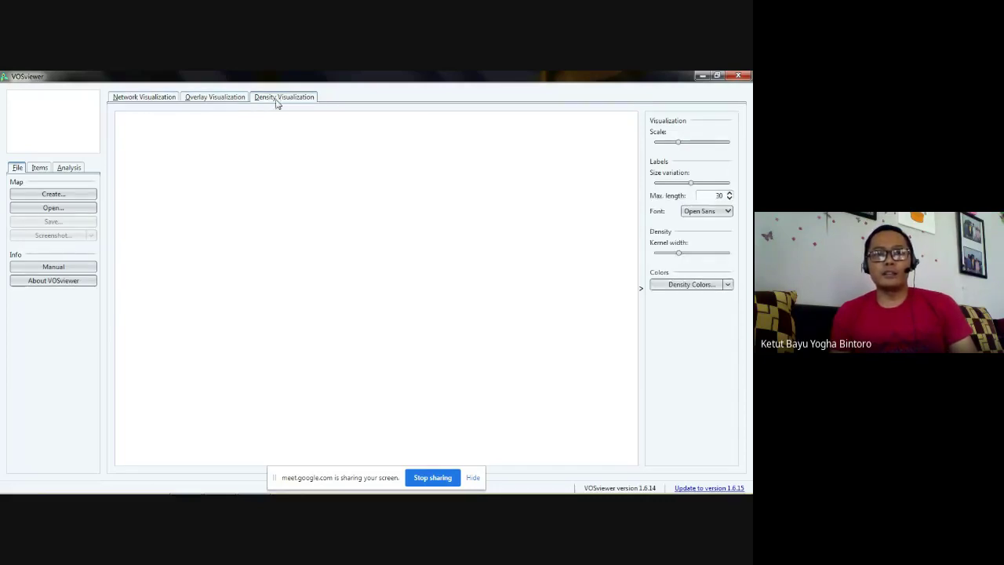
{"action": "left_click", "coordinate": [158, 101]}
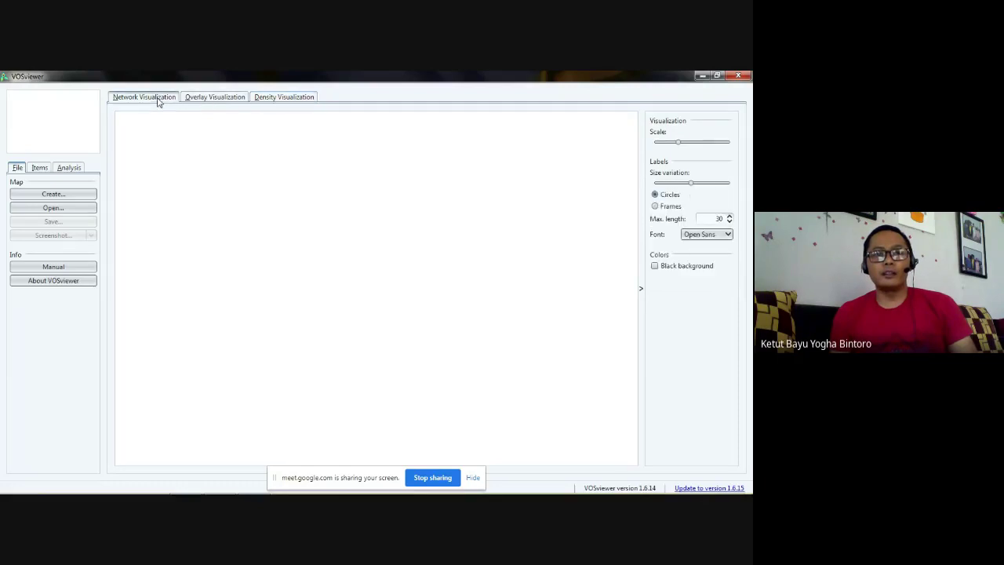
{"action": "left_click", "coordinate": [218, 101]}
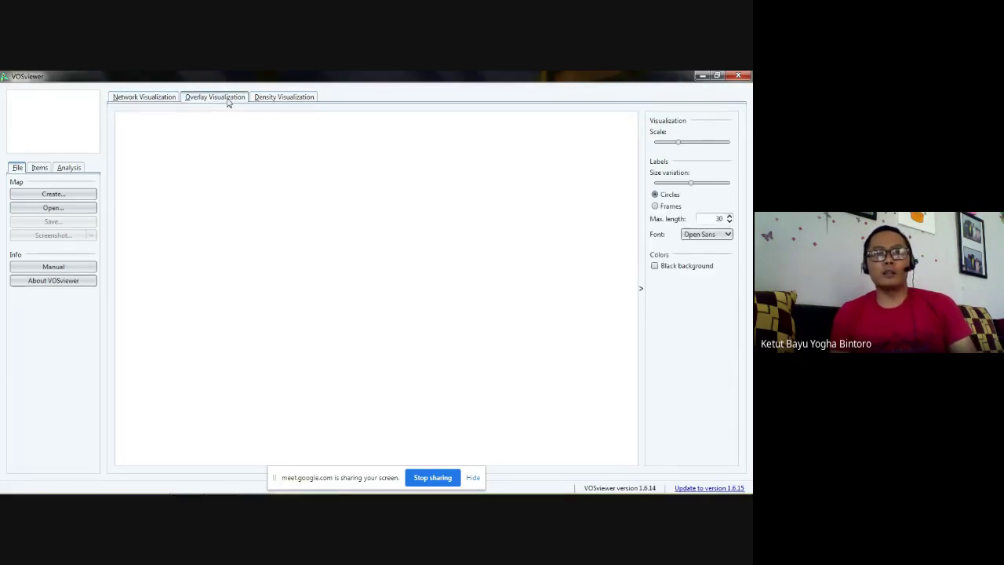
{"action": "left_click", "coordinate": [273, 100]}
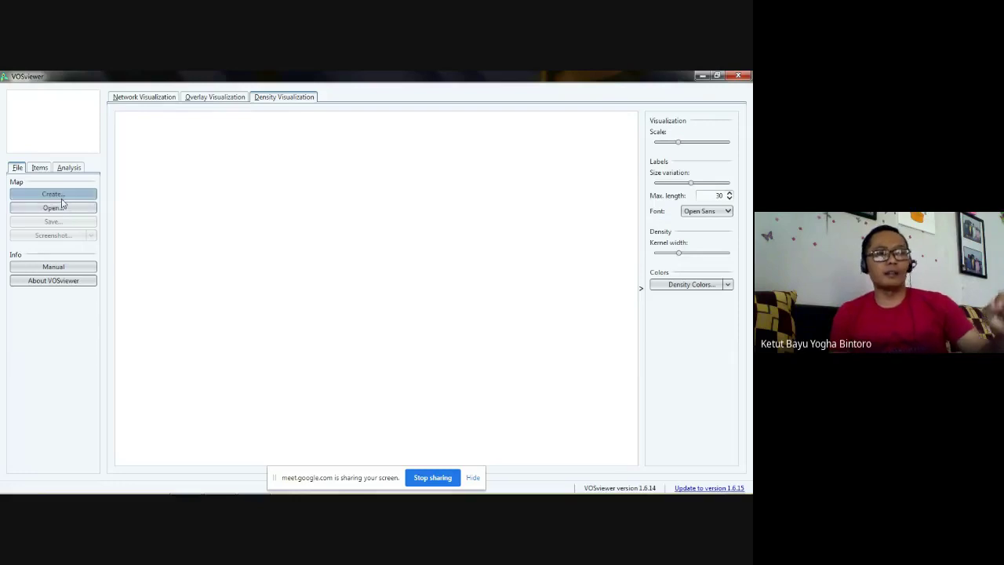
- Start creating a new map based on text data and proceed to the choice of data source
{"action": "left_click", "coordinate": [63, 199]}
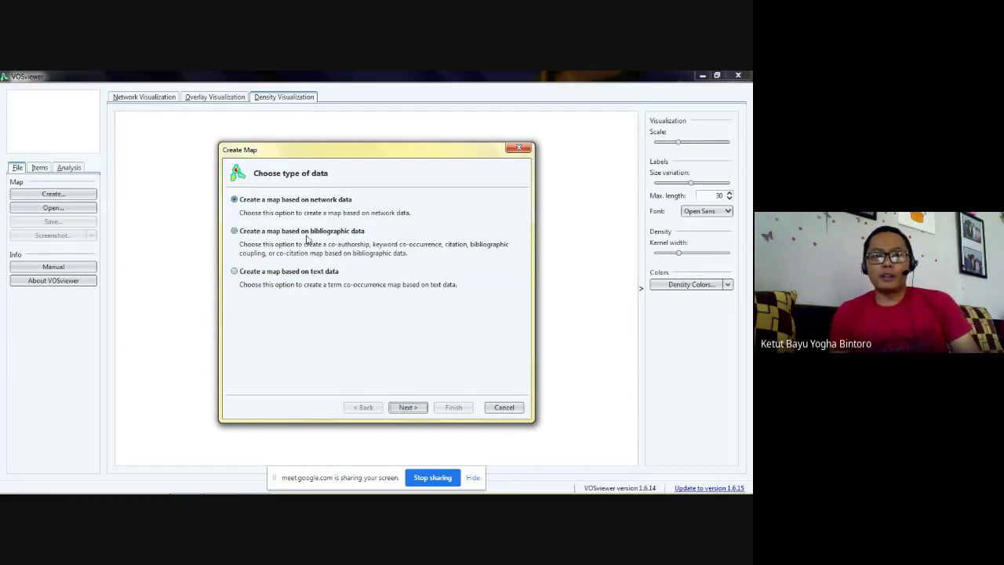
{"action": "left_click", "coordinate": [275, 273]}
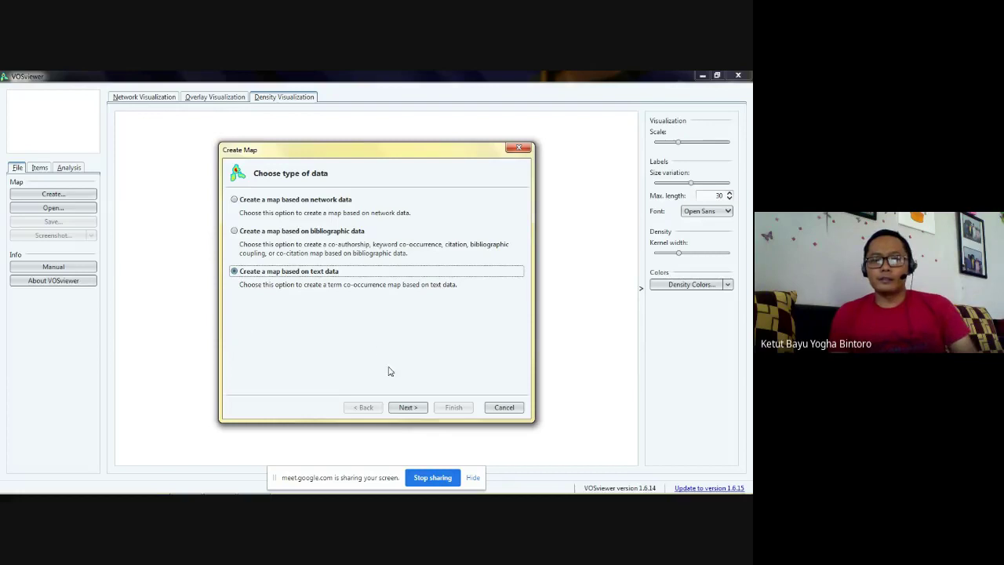
{"action": "left_click", "coordinate": [405, 408]}
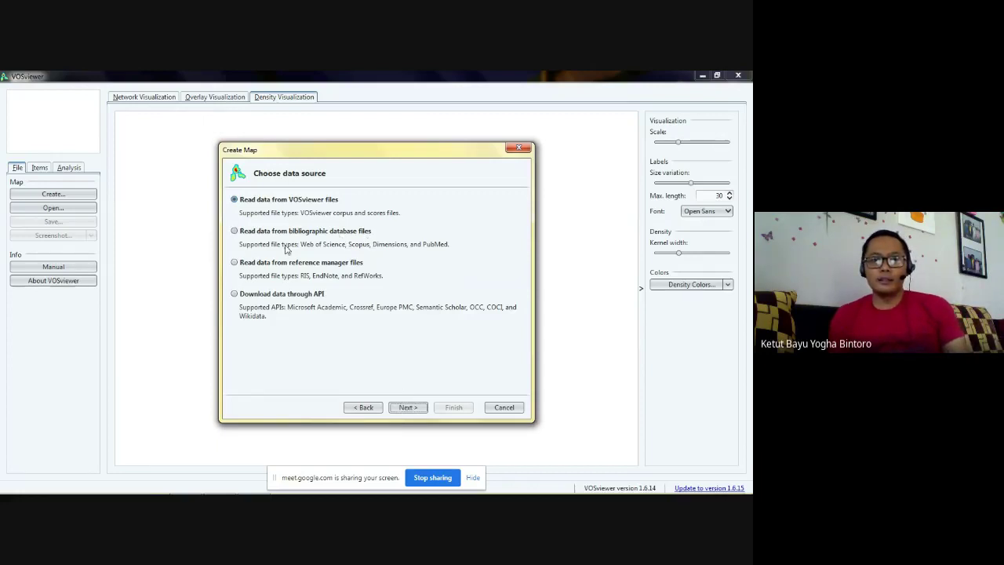
- Go through the data source options and choose to read data from reference manager files, proceeding to file selection
{"action": "left_click", "coordinate": [234, 231]}
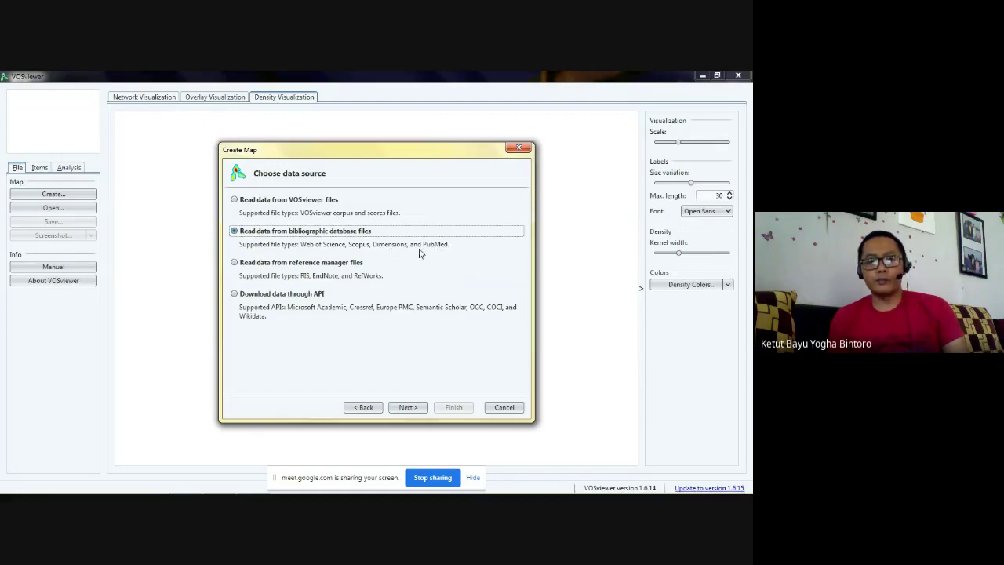
{"action": "left_click", "coordinate": [235, 265]}
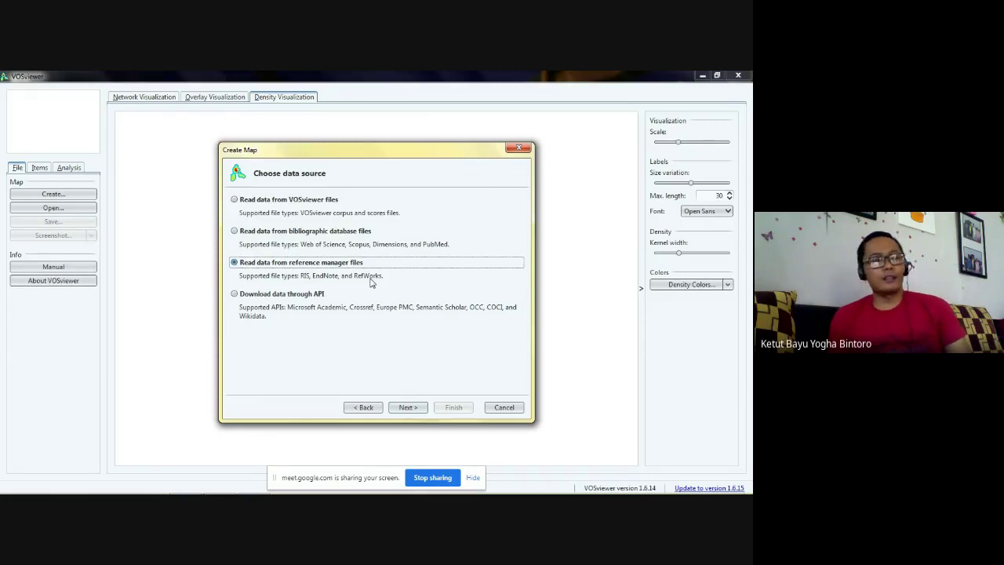
{"action": "left_click", "coordinate": [308, 301]}
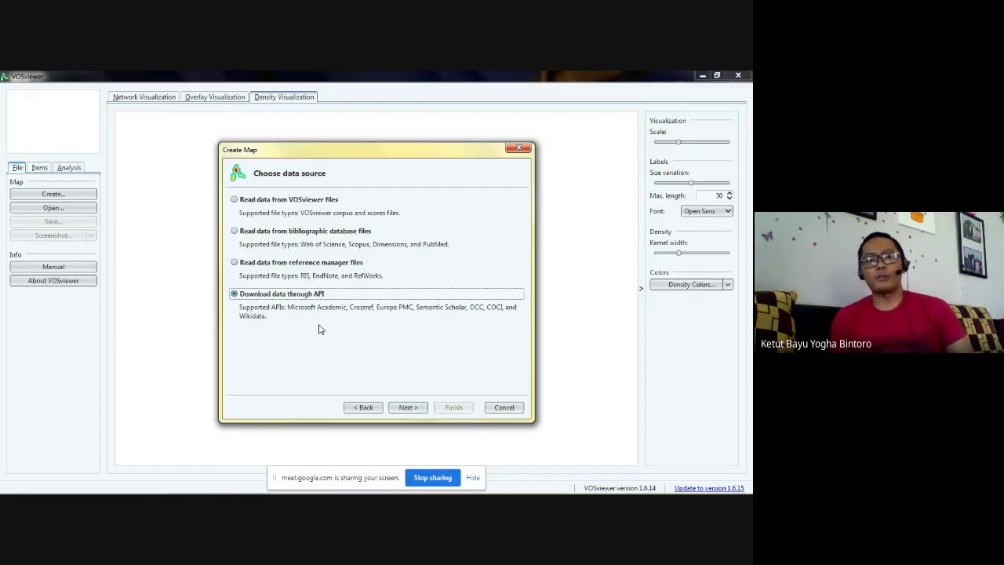
{"action": "left_click", "coordinate": [312, 268]}
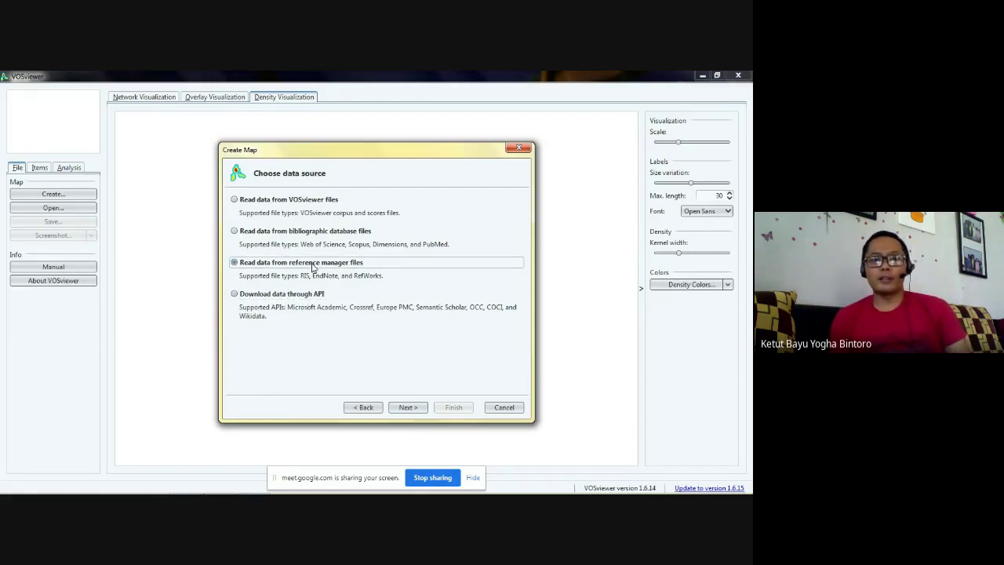
{"action": "left_click", "coordinate": [406, 411]}
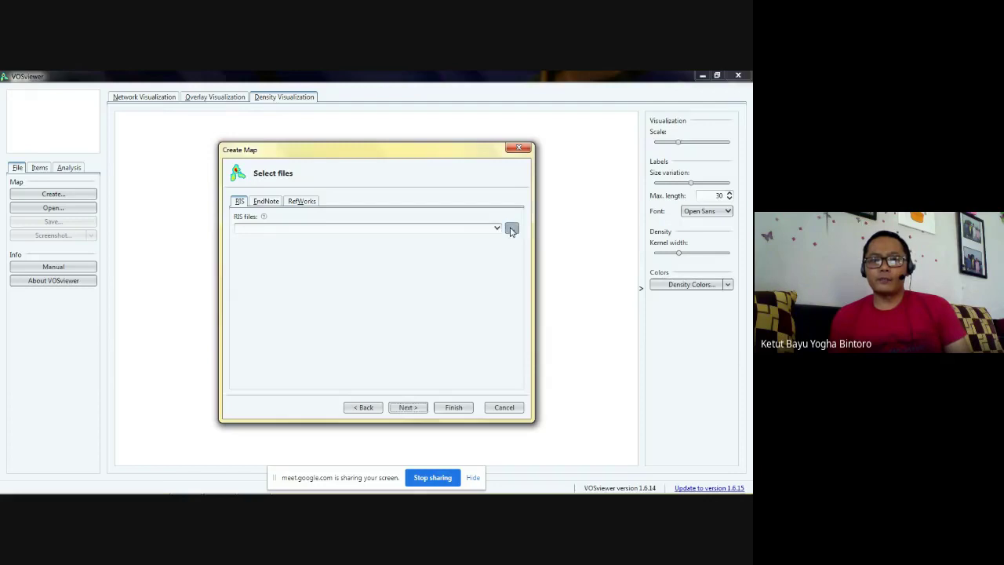
- Browse for RIS files in the folder D:\UGM\Latihan Publish and Perish
{"action": "left_click", "coordinate": [511, 229]}
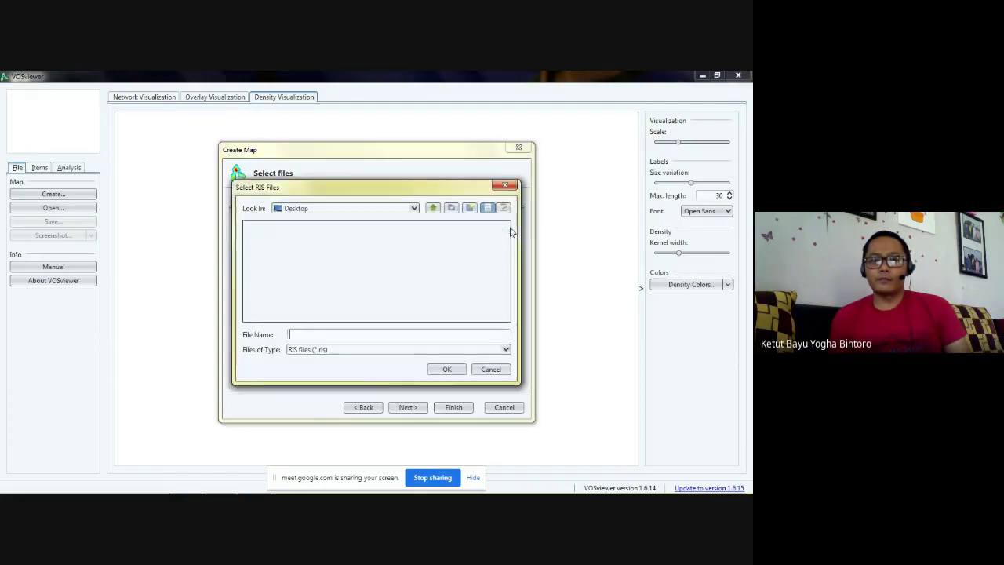
{"action": "left_click", "coordinate": [414, 208]}
{"action": "left_click", "coordinate": [377, 232]}
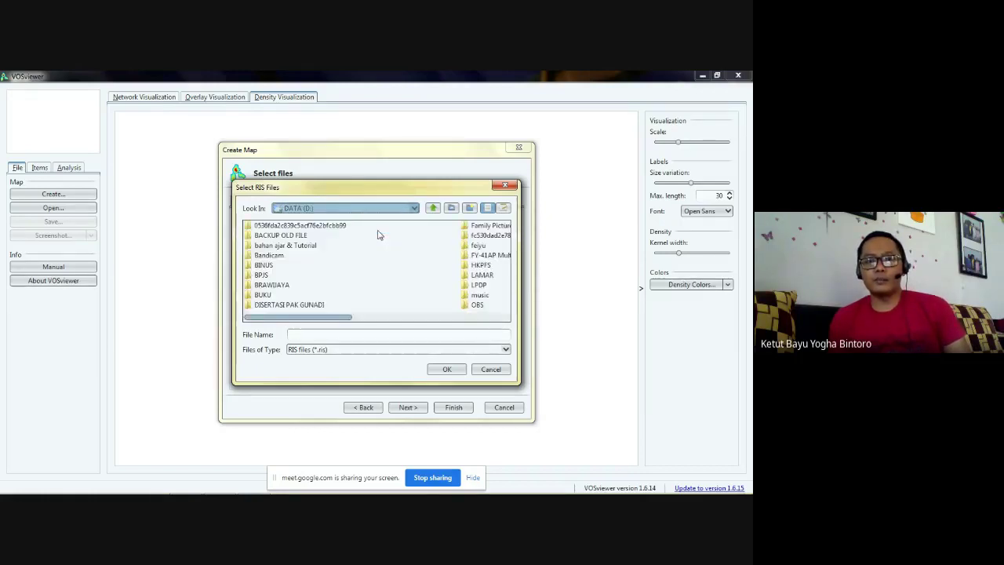
{"action": "left_click", "coordinate": [478, 285]}
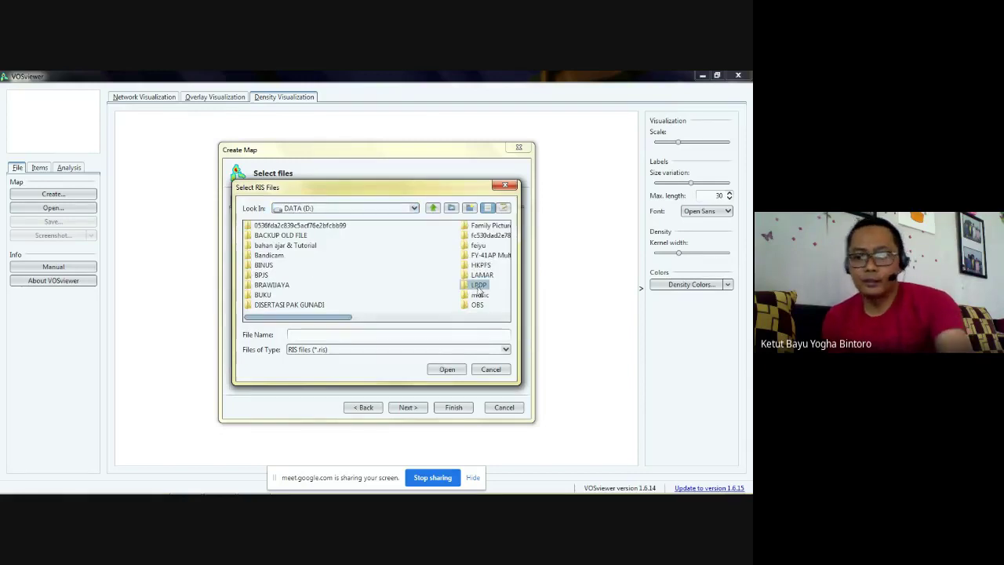
{"action": "double_click", "coordinate": [479, 287]}
{"action": "double_click", "coordinate": [267, 285]}
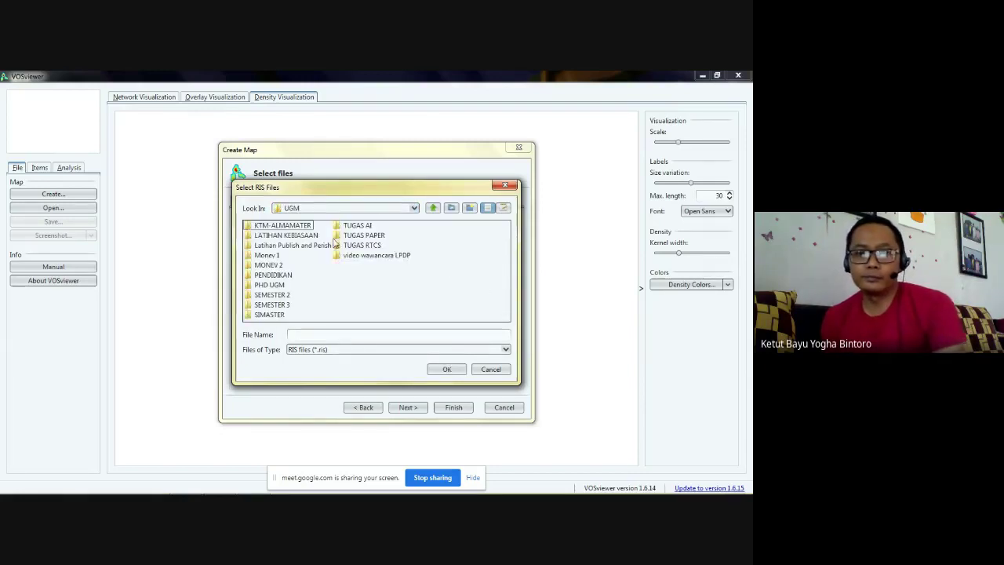
{"action": "double_click", "coordinate": [289, 246]}
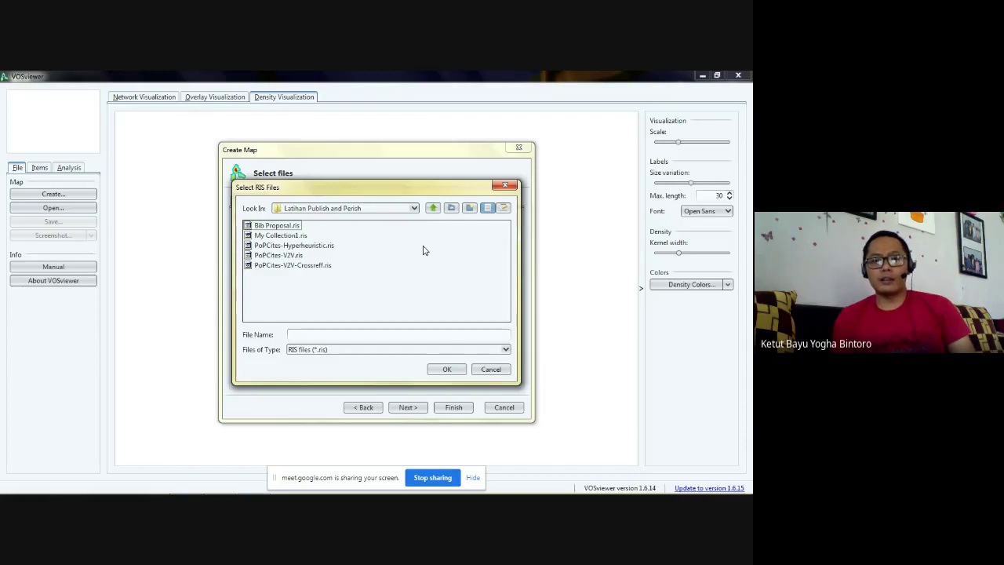
- Choose My Collection1.ris from the available RIS files as the map's data file
{"action": "left_click", "coordinate": [298, 236]}
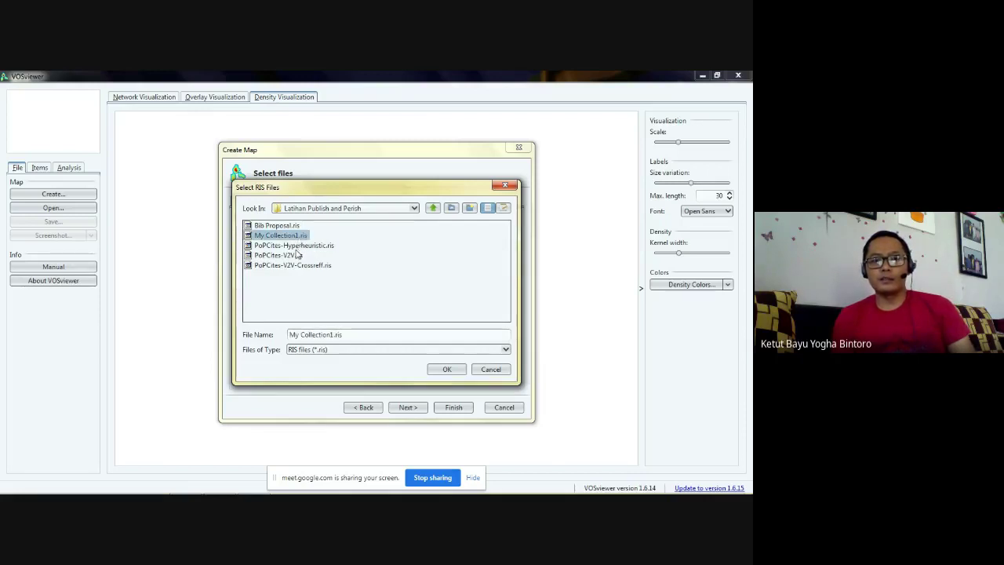
{"action": "left_click", "coordinate": [299, 246]}
{"action": "left_click", "coordinate": [295, 256]}
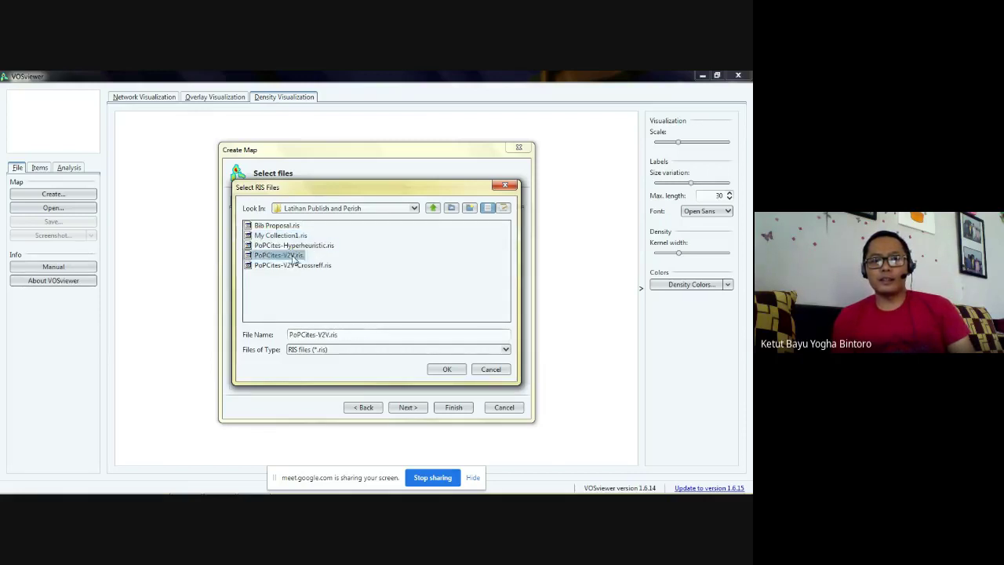
{"action": "left_click", "coordinate": [295, 265]}
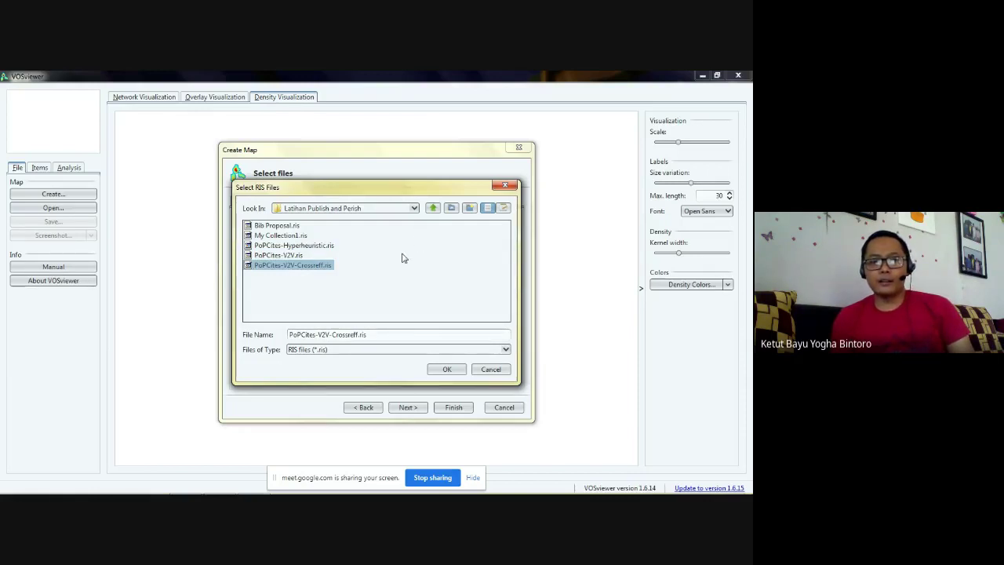
{"action": "left_click", "coordinate": [296, 237]}
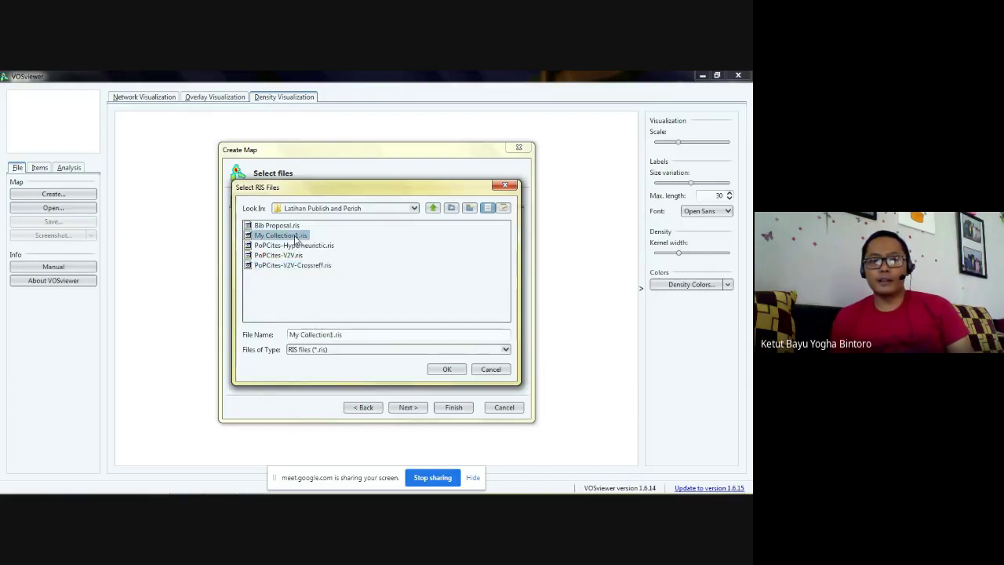
{"action": "left_click", "coordinate": [445, 370]}
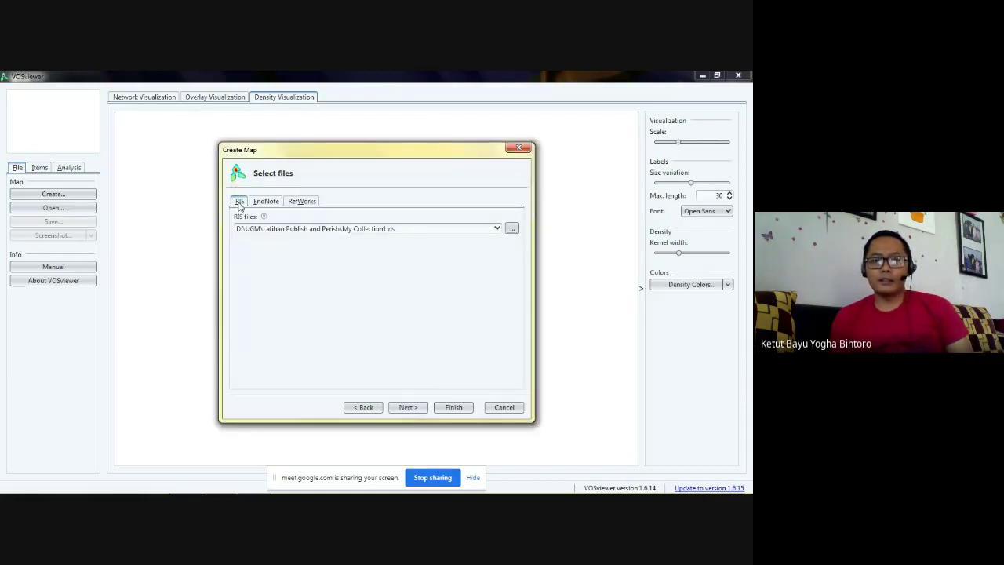
- Look at the EndNote and RefWorks file options, returning to the RIS file selection
{"action": "left_click", "coordinate": [264, 202]}
{"action": "left_click", "coordinate": [303, 203]}
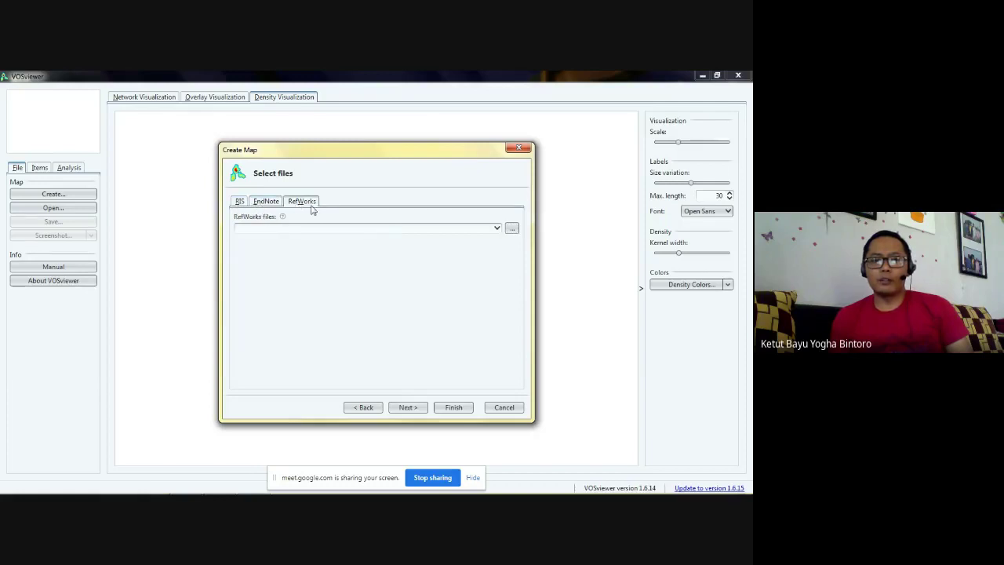
{"action": "left_click", "coordinate": [240, 203]}
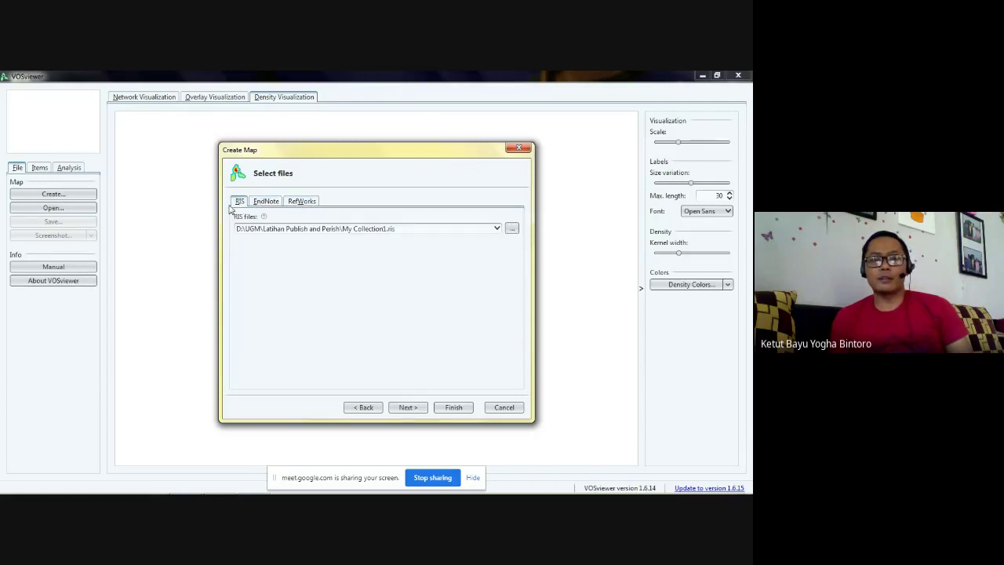
- Check which file types the RIS file chooser accepts, close it without changing the file, and show the EndNote file option
{"action": "left_click", "coordinate": [511, 230]}
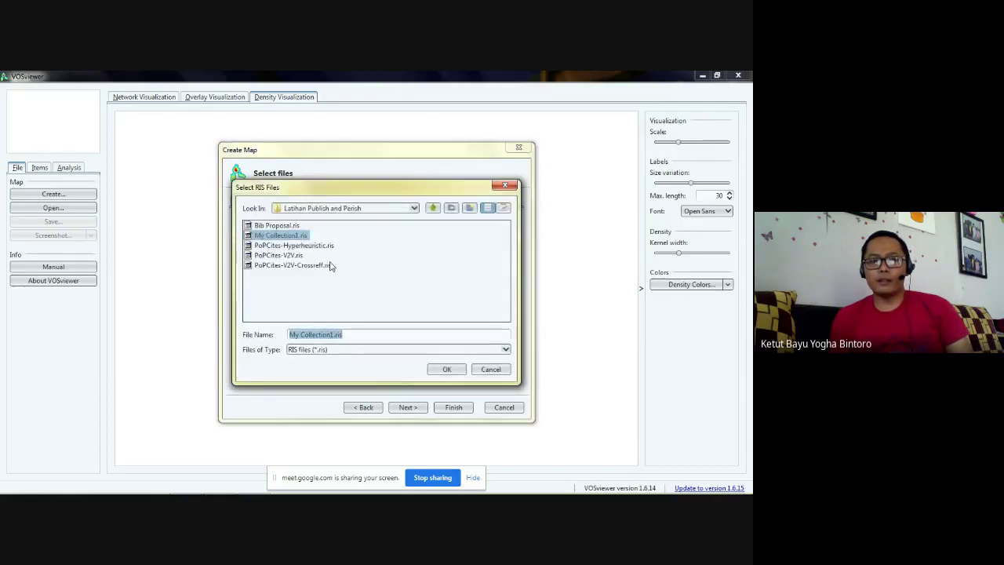
{"action": "left_click_drag", "start_coordinate": [389, 192], "coordinate": [401, 269]}
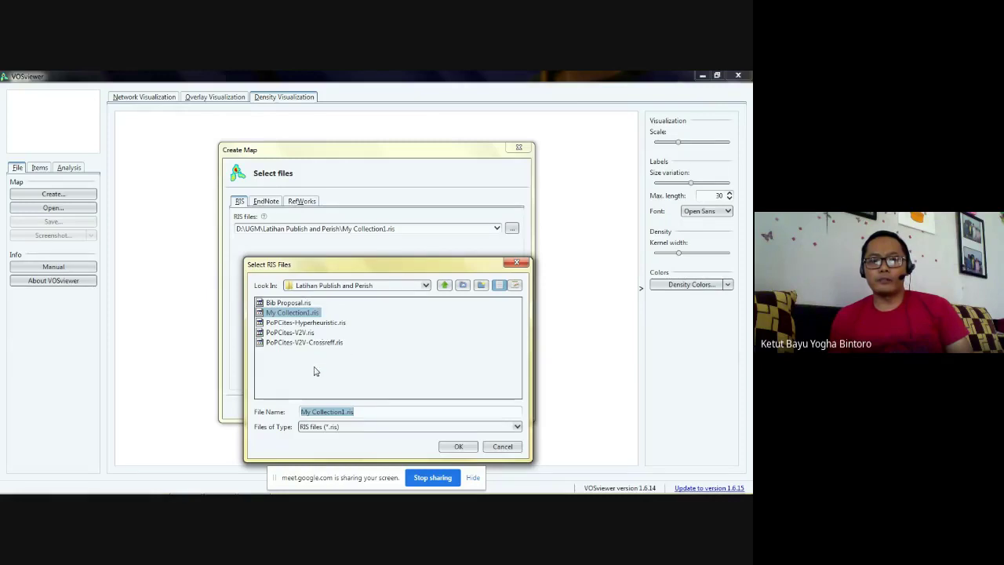
{"action": "left_click", "coordinate": [406, 429]}
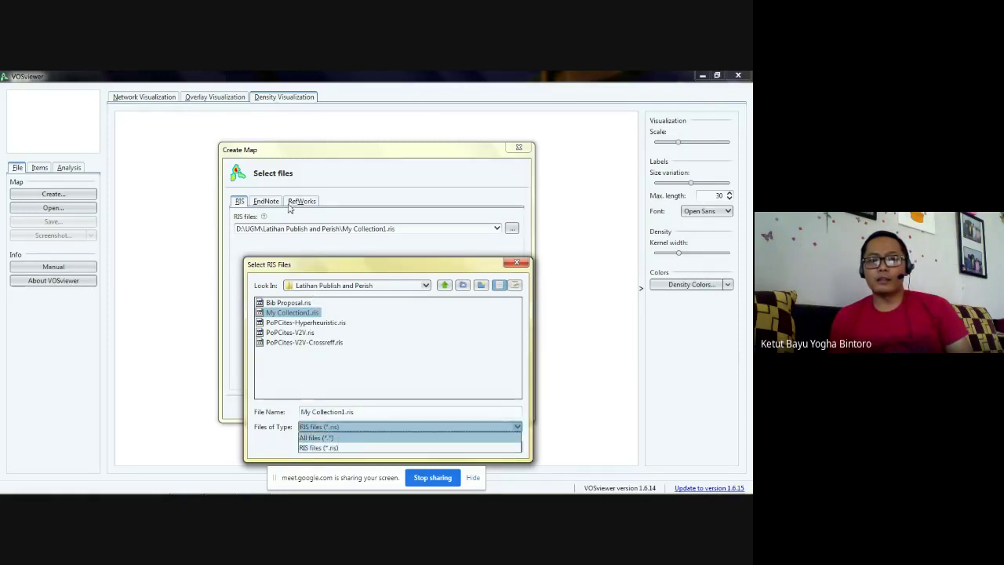
{"action": "left_click", "coordinate": [519, 264]}
{"action": "left_click", "coordinate": [519, 264]}
{"action": "left_click", "coordinate": [266, 201]}
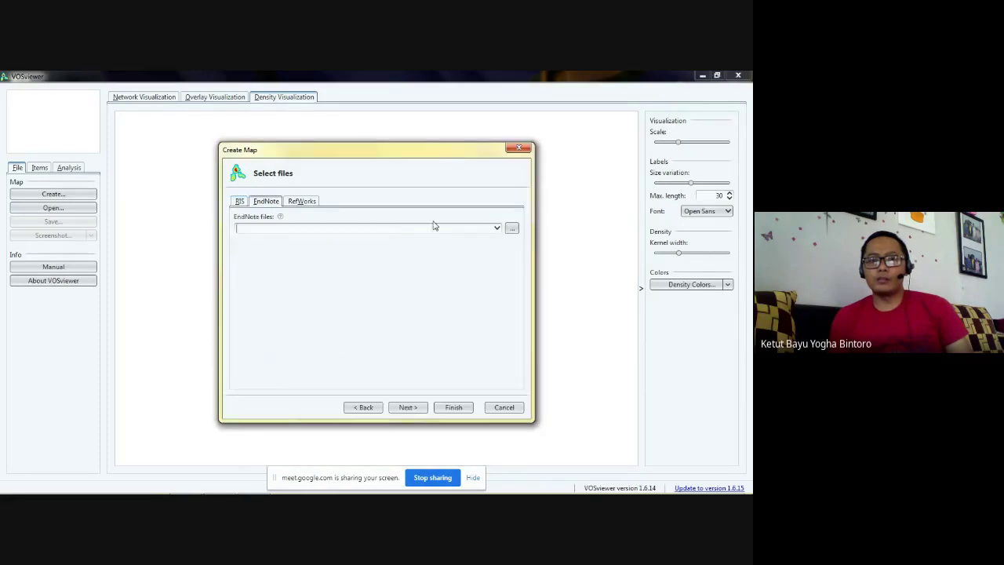
- Check which file types the EndNote file chooser accepts, close it without choosing a file, and return to the RIS file selection
{"action": "left_click", "coordinate": [511, 228]}
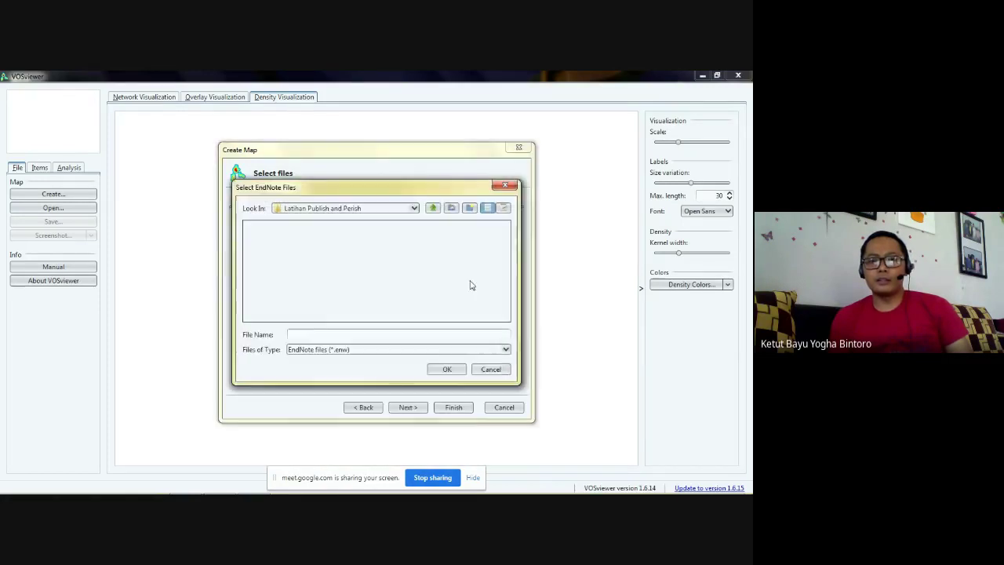
{"action": "left_click", "coordinate": [323, 357]}
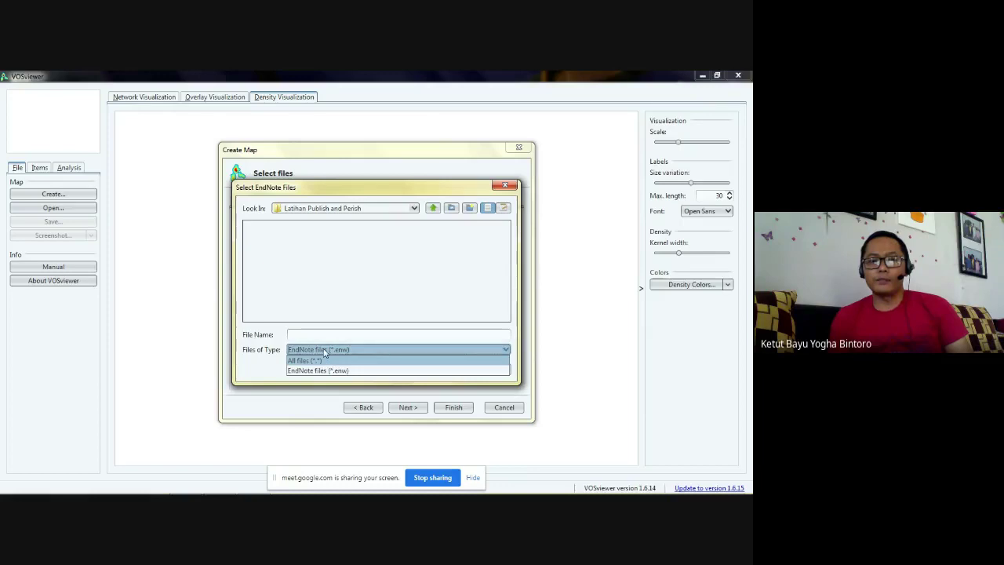
{"action": "left_click", "coordinate": [337, 361]}
{"action": "left_click", "coordinate": [504, 184]}
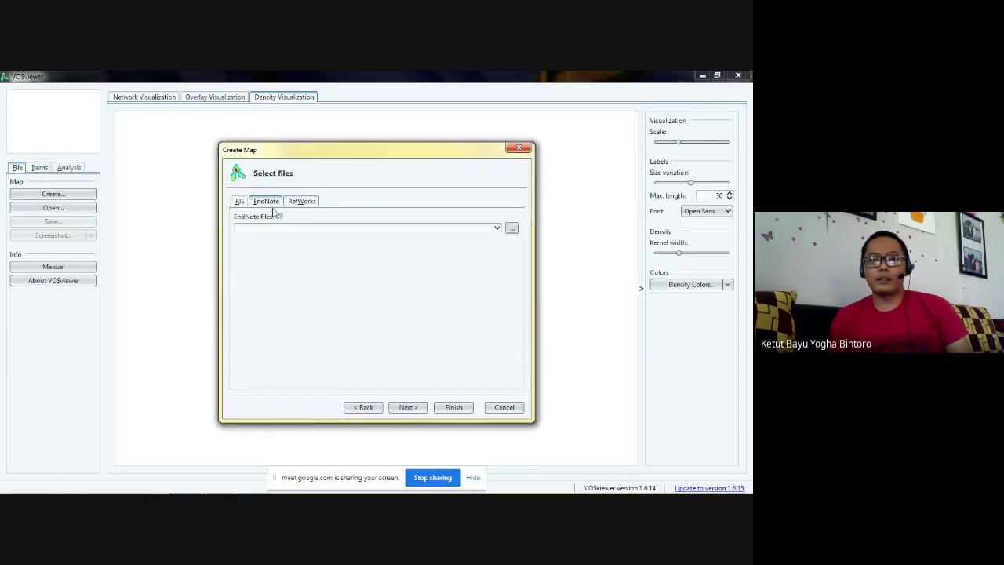
{"action": "left_click", "coordinate": [239, 202]}
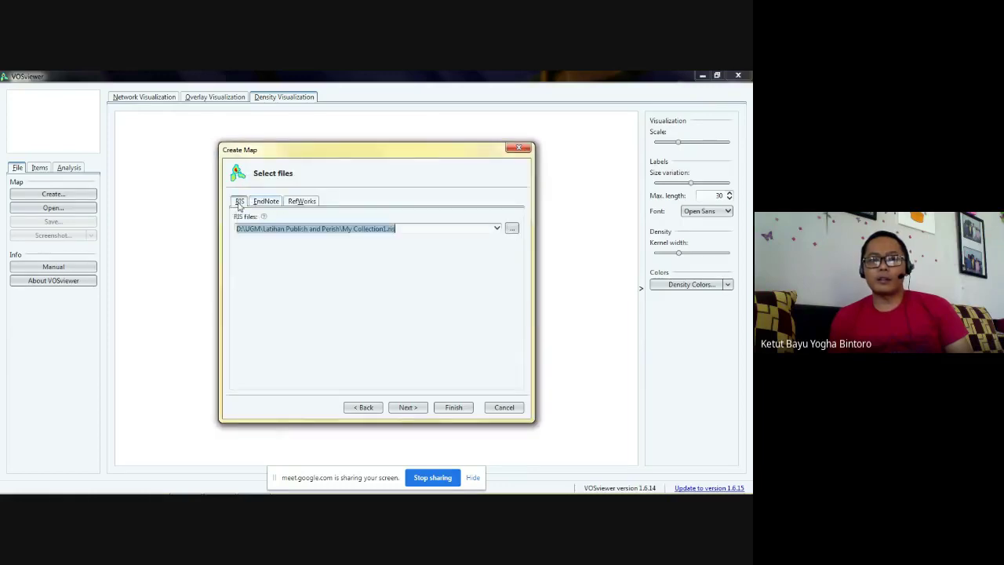
- Accept the RIS file, keep term extraction from the title and abstract fields, and use binary counting as the counting method
{"action": "left_click", "coordinate": [413, 408]}
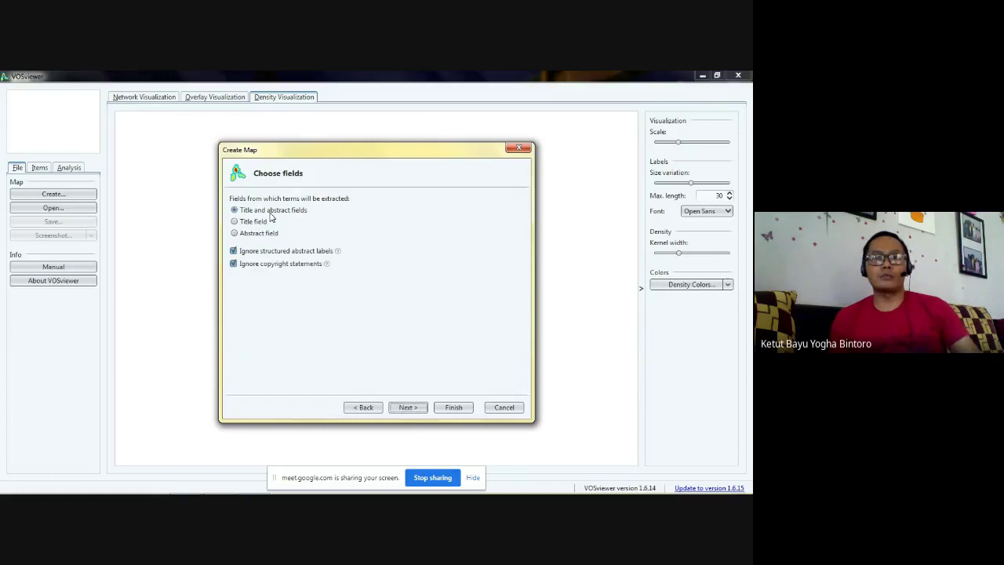
{"action": "left_click", "coordinate": [405, 407]}
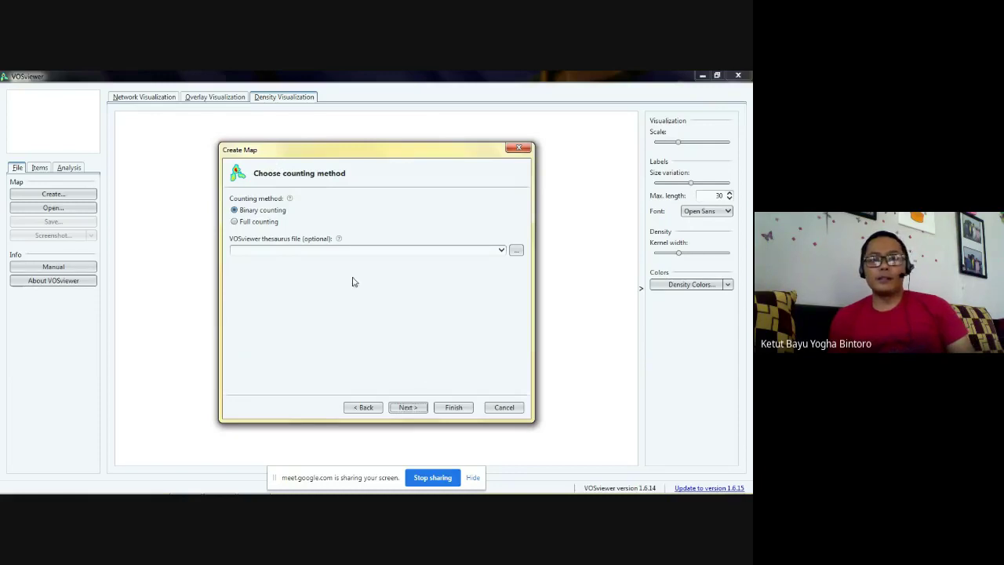
{"action": "left_click", "coordinate": [252, 222]}
{"action": "left_click", "coordinate": [255, 211]}
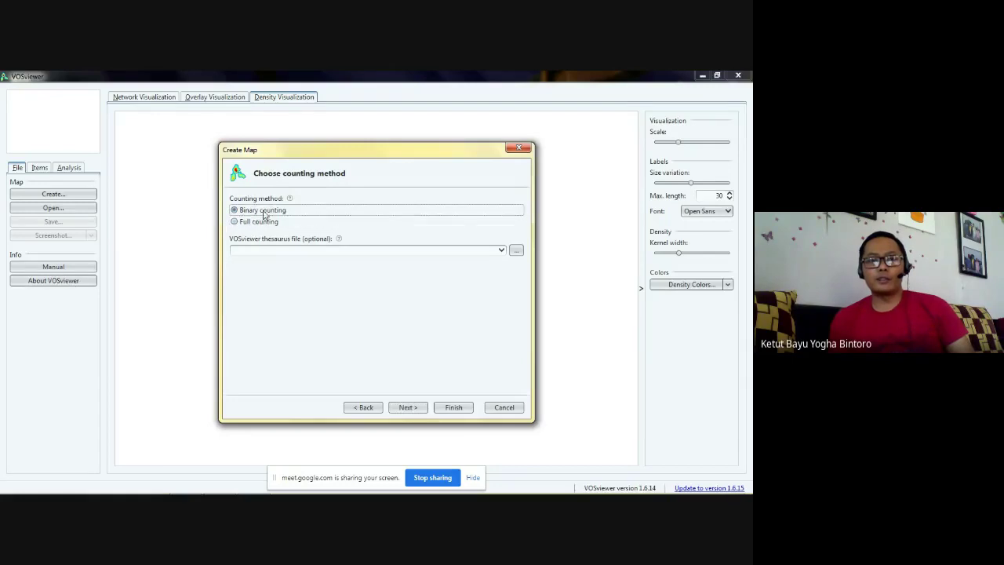
{"action": "left_click", "coordinate": [408, 408]}
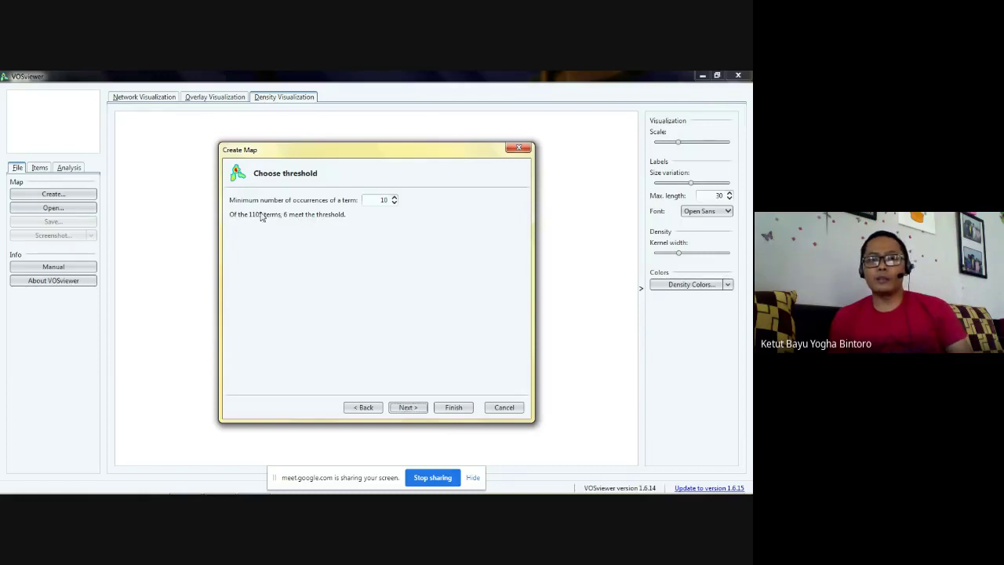
- Set the minimum number of occurrences of a term to 3 and accept the threshold
{"action": "left_click", "coordinate": [394, 201]}
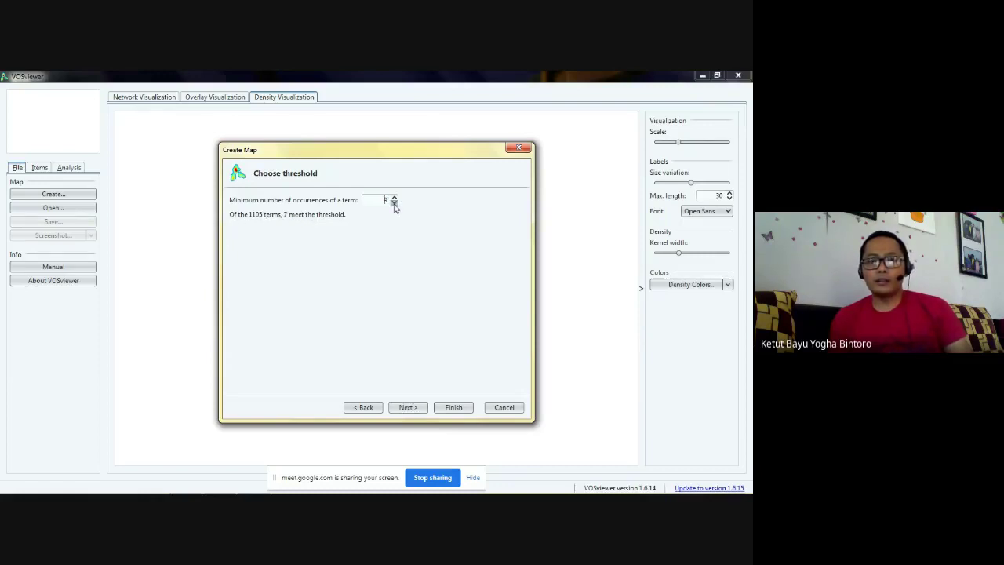
{"action": "left_click", "coordinate": [395, 202]}
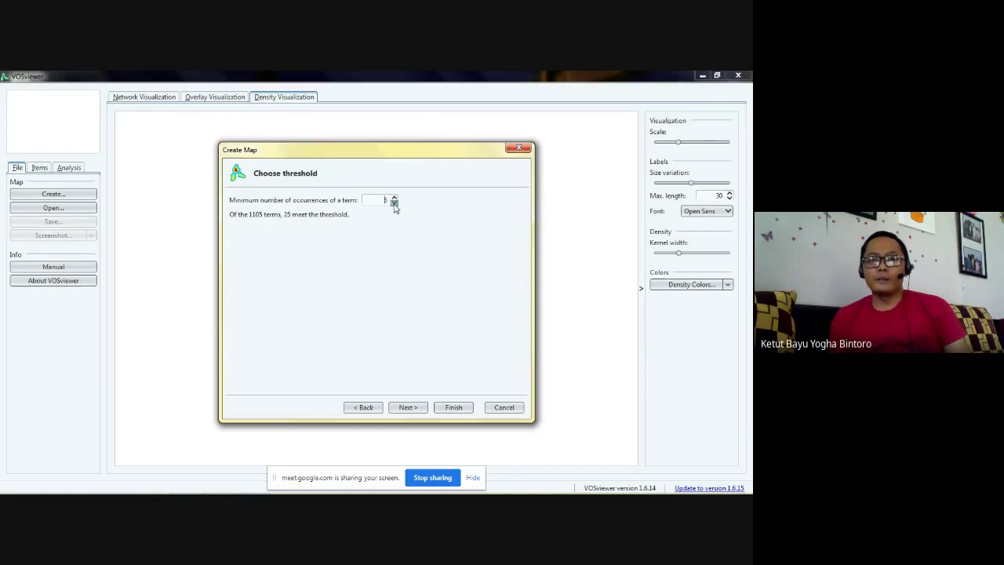
{"action": "left_click", "coordinate": [395, 201]}
{"action": "left_click", "coordinate": [395, 201]}
{"action": "left_click", "coordinate": [394, 201]}
{"action": "left_click", "coordinate": [394, 201]}
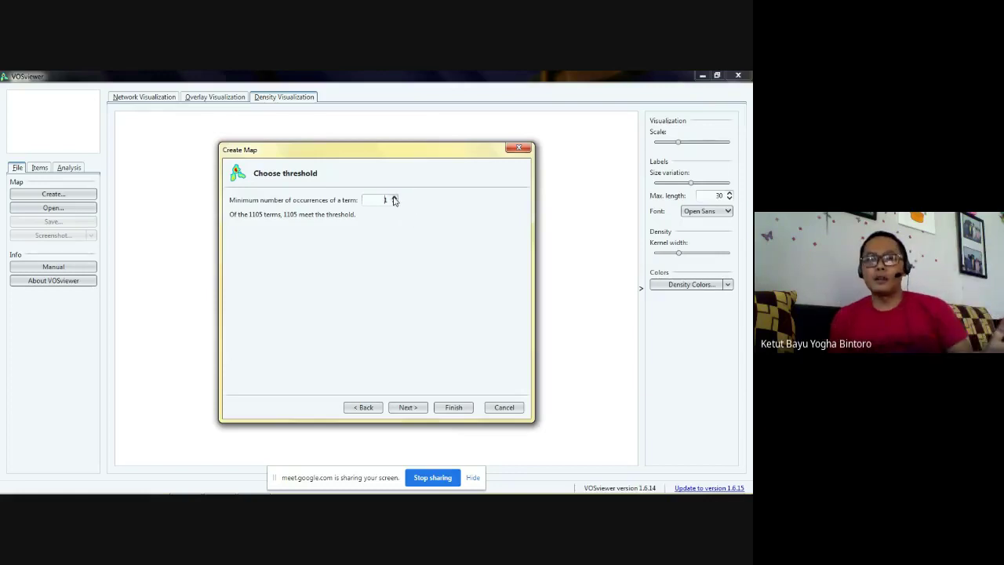
{"action": "left_click", "coordinate": [395, 197]}
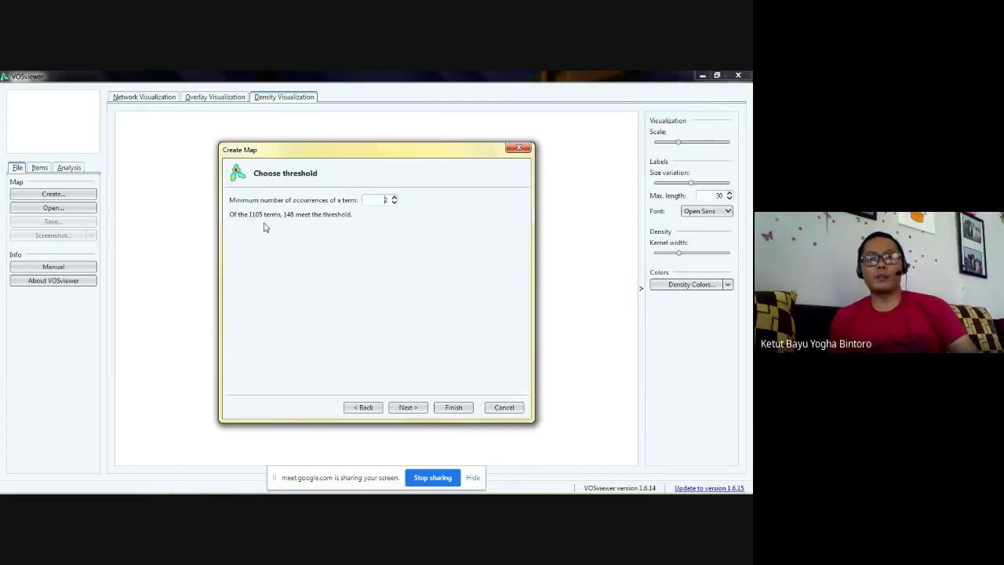
{"action": "left_click", "coordinate": [395, 198]}
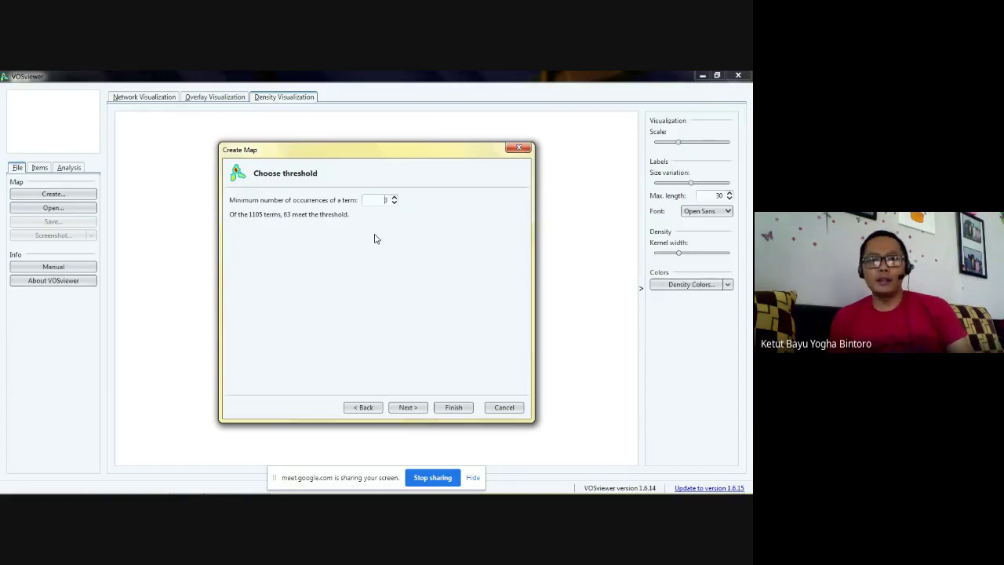
{"action": "left_click", "coordinate": [394, 197]}
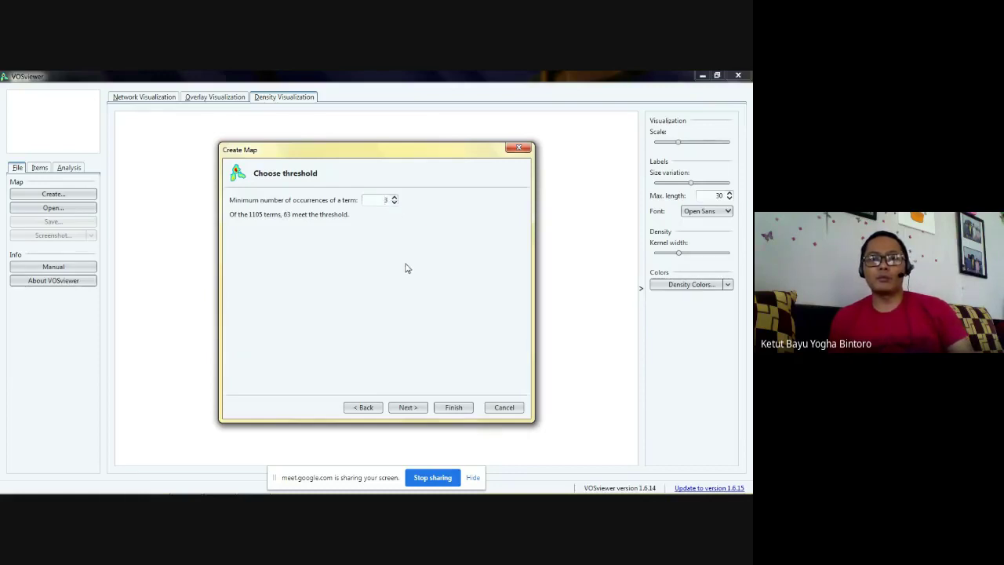
{"action": "left_click", "coordinate": [408, 407]}
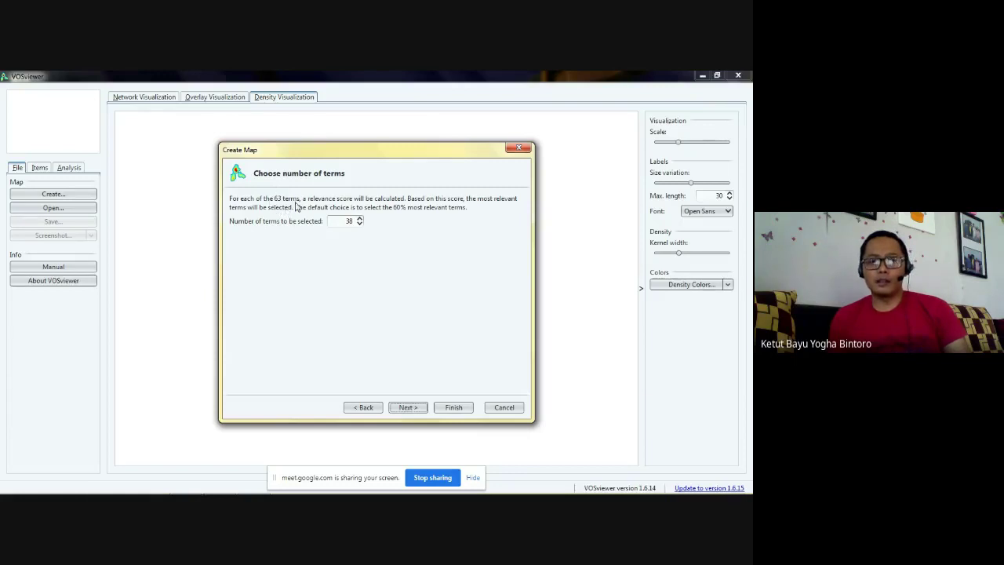
- Set the number of terms for selection to 38 and proceed to verifying the selected terms
{"action": "left_click", "coordinate": [360, 224]}
{"action": "left_click", "coordinate": [359, 218]}
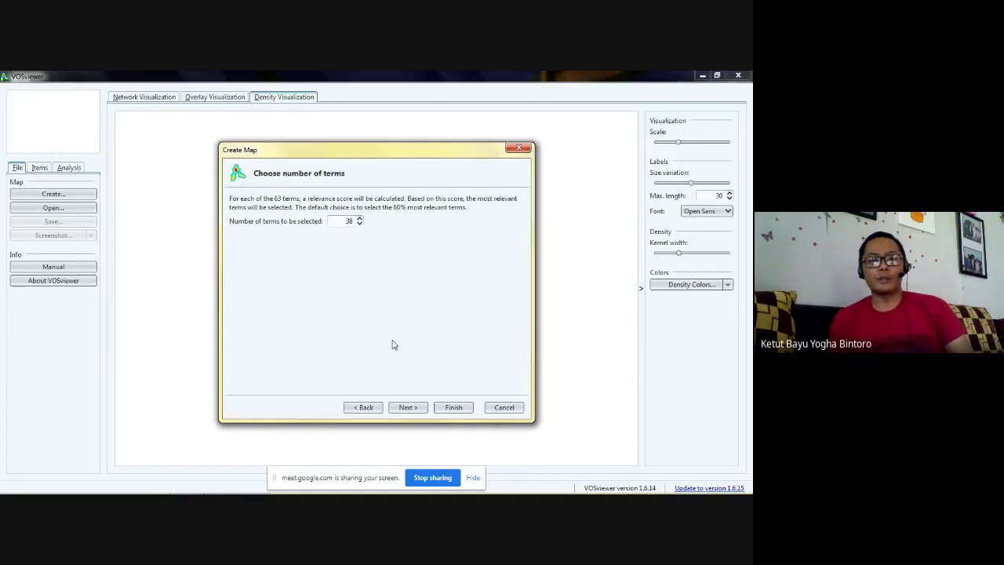
{"action": "left_click", "coordinate": [408, 407]}
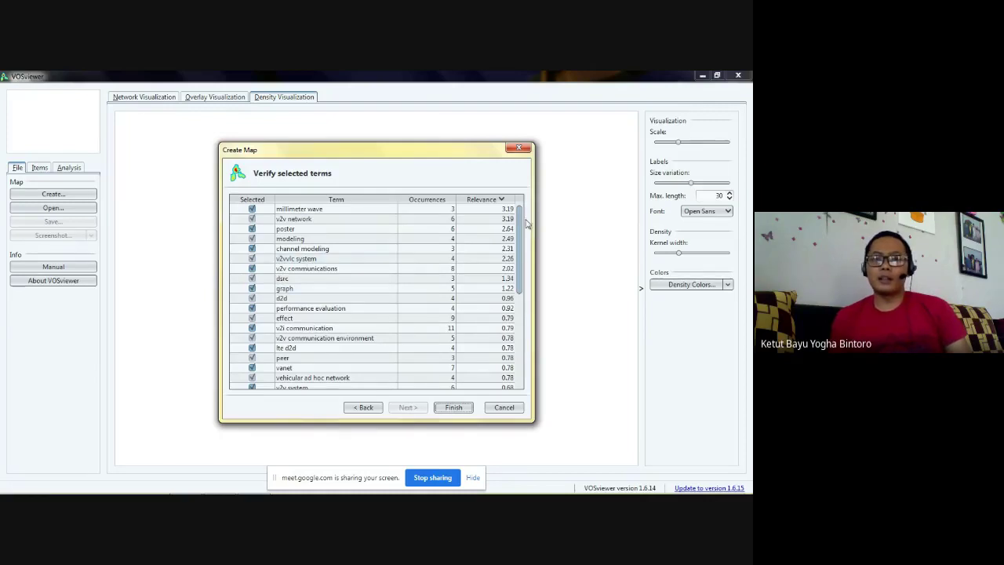
- Exclude the terms millimeter wave, poster, lte d2d, ieee and aeb system from the selected terms, reviewing the whole list
{"action": "left_click_drag", "start_coordinate": [521, 220], "coordinate": [486, 231]}
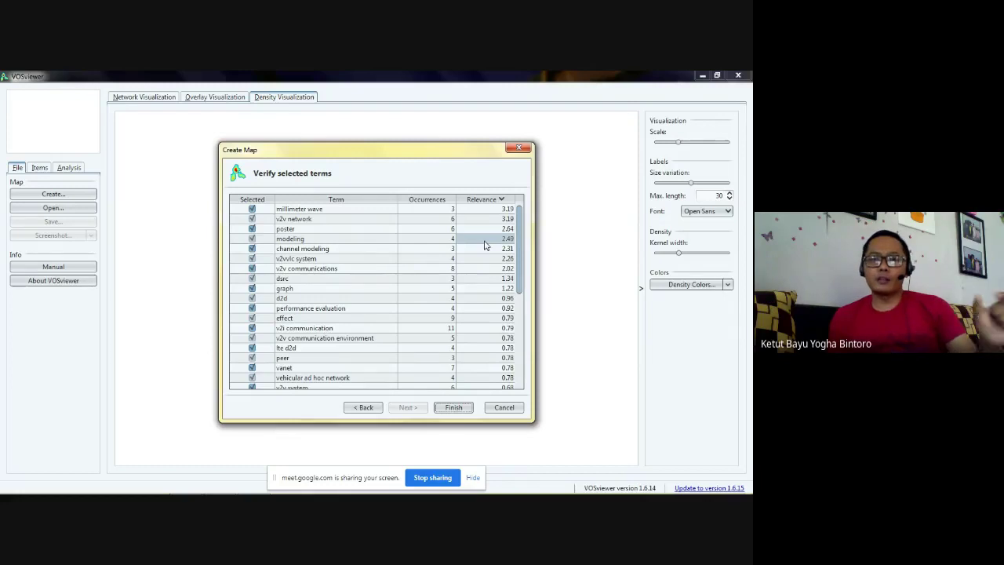
{"action": "left_click", "coordinate": [252, 210]}
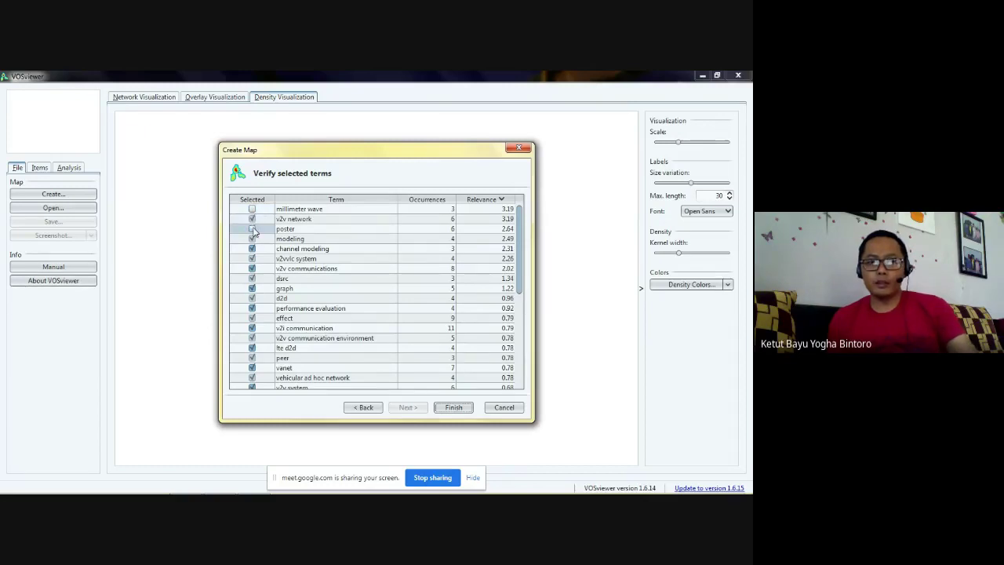
{"action": "left_click", "coordinate": [253, 229]}
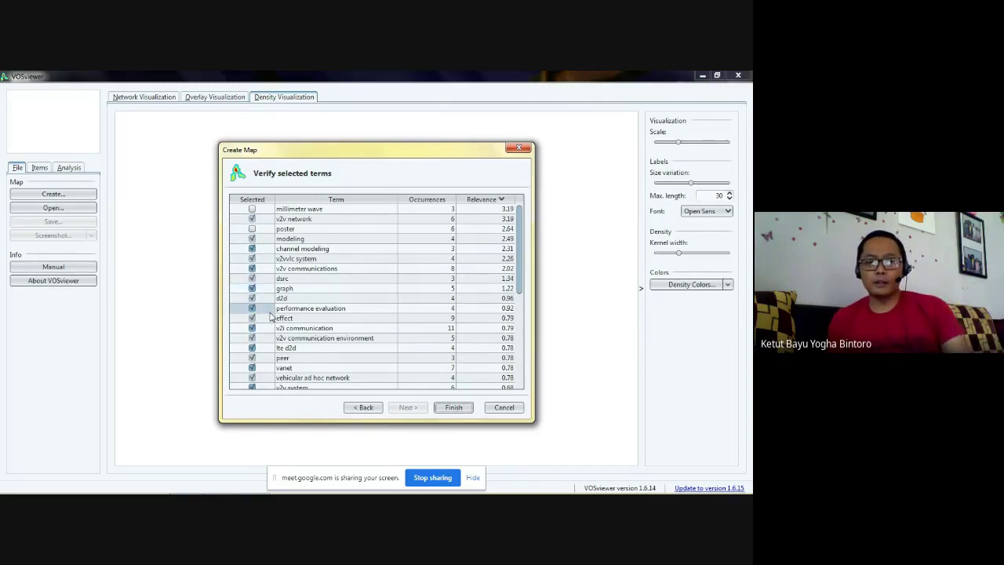
{"action": "scroll", "coordinate": [253, 356], "scroll_direction": "down", "scroll_amount": 1}
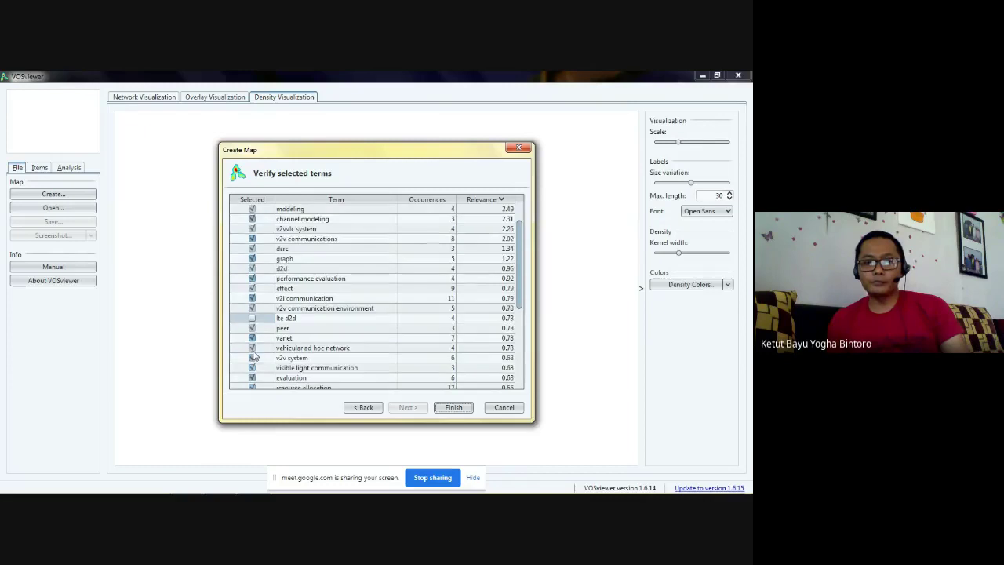
{"action": "scroll", "coordinate": [253, 355], "scroll_direction": "down", "scroll_amount": 2}
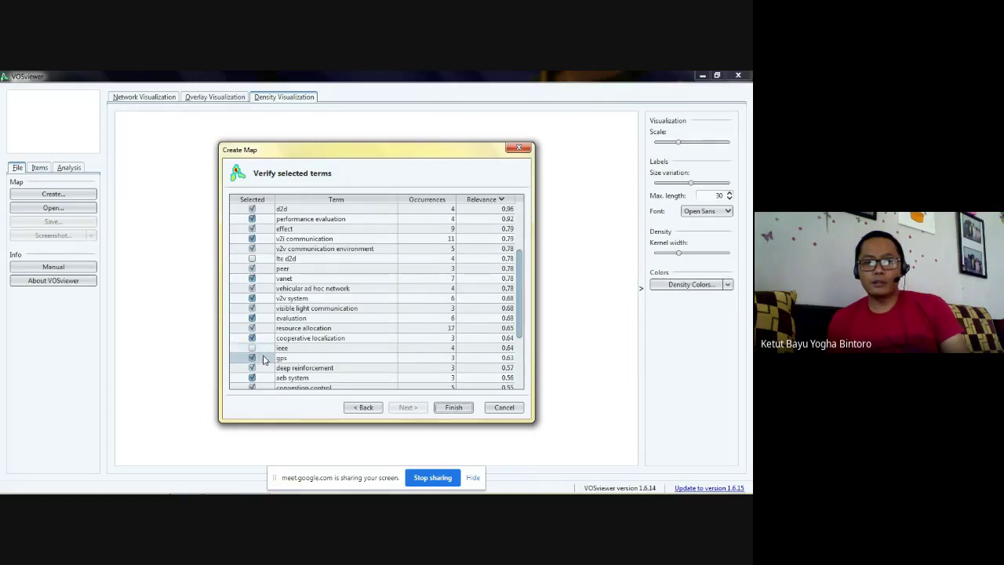
{"action": "scroll", "coordinate": [264, 358], "scroll_direction": "down", "scroll_amount": 1}
{"action": "left_click", "coordinate": [252, 350]}
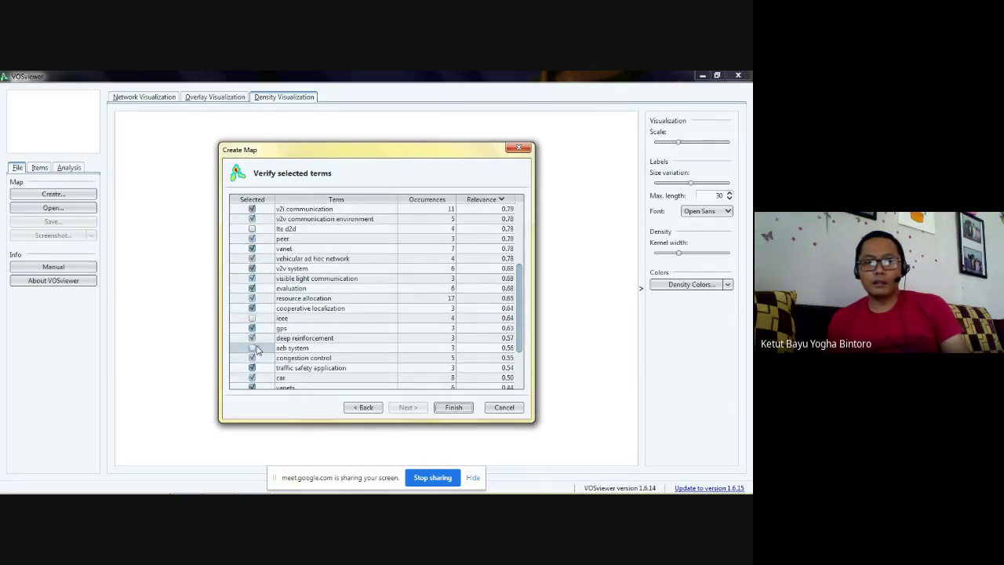
{"action": "scroll", "coordinate": [284, 358], "scroll_direction": "down", "scroll_amount": 2}
{"action": "scroll", "coordinate": [287, 360], "scroll_direction": "down", "scroll_amount": 1}
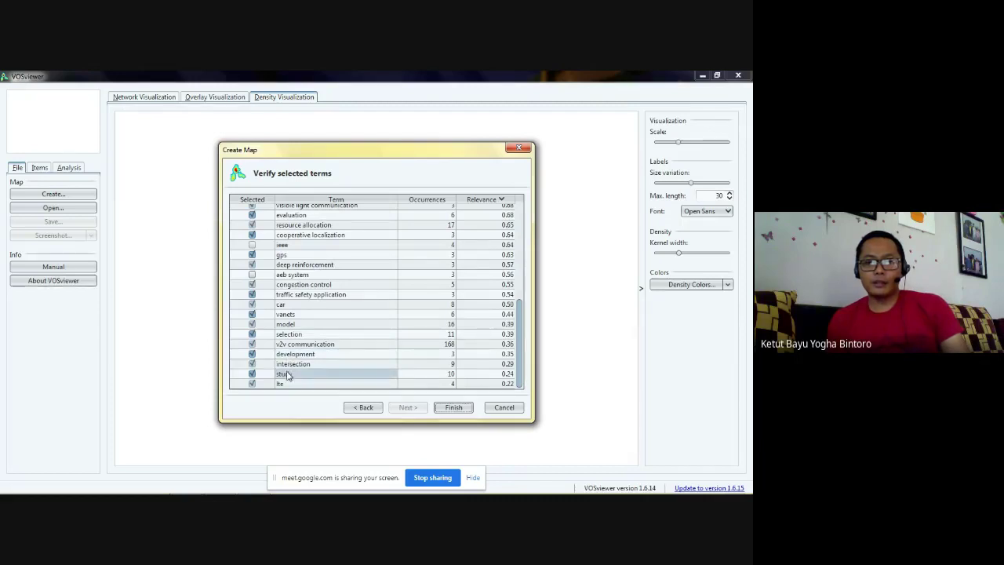
{"action": "scroll", "coordinate": [287, 375], "scroll_direction": "up", "scroll_amount": 7}
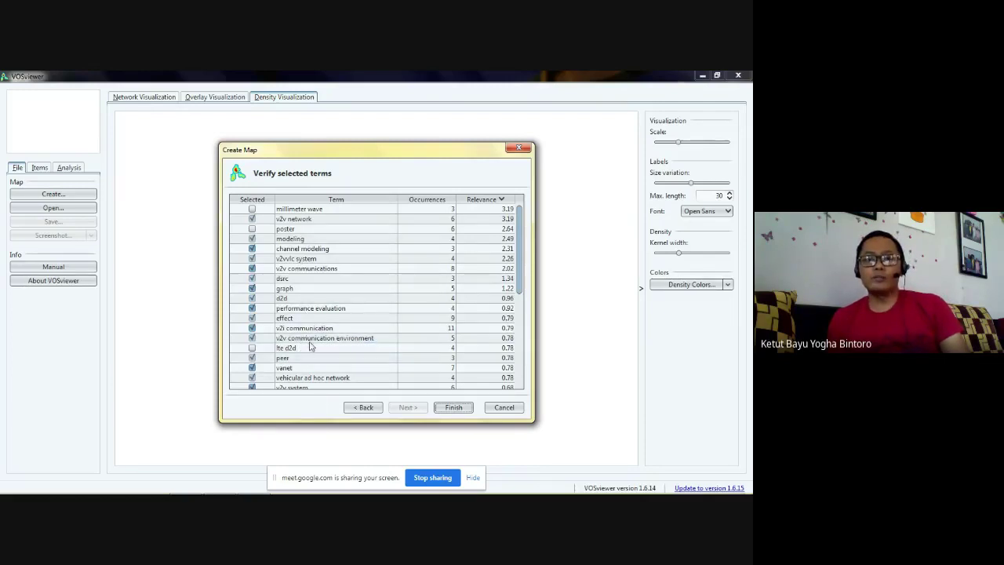
{"action": "left_click", "coordinate": [302, 210]}
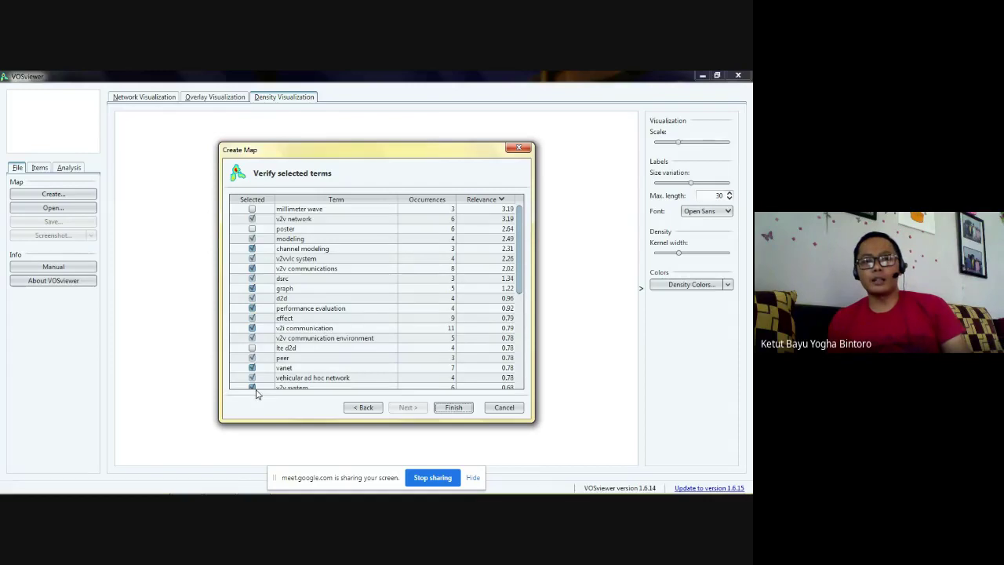
- Generate the map with only the largest set of connected items and show its network visualization on a black background
{"action": "left_click", "coordinate": [453, 408]}
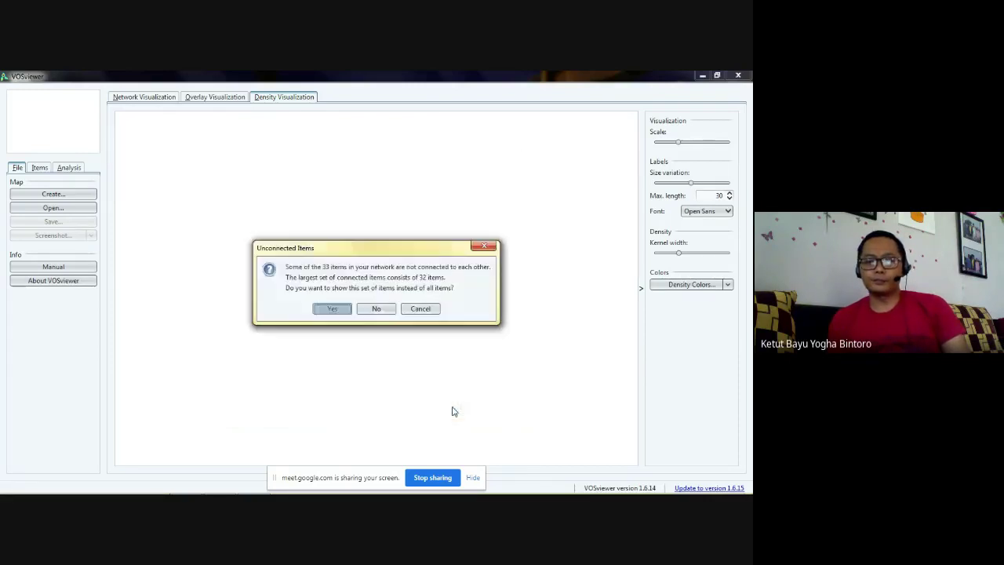
{"action": "left_click", "coordinate": [333, 309]}
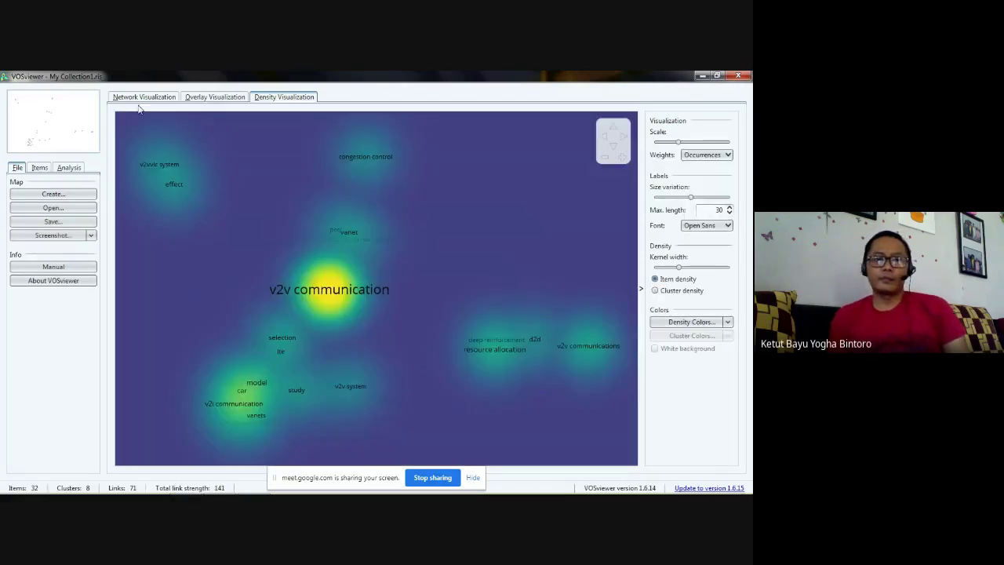
{"action": "left_click", "coordinate": [141, 101]}
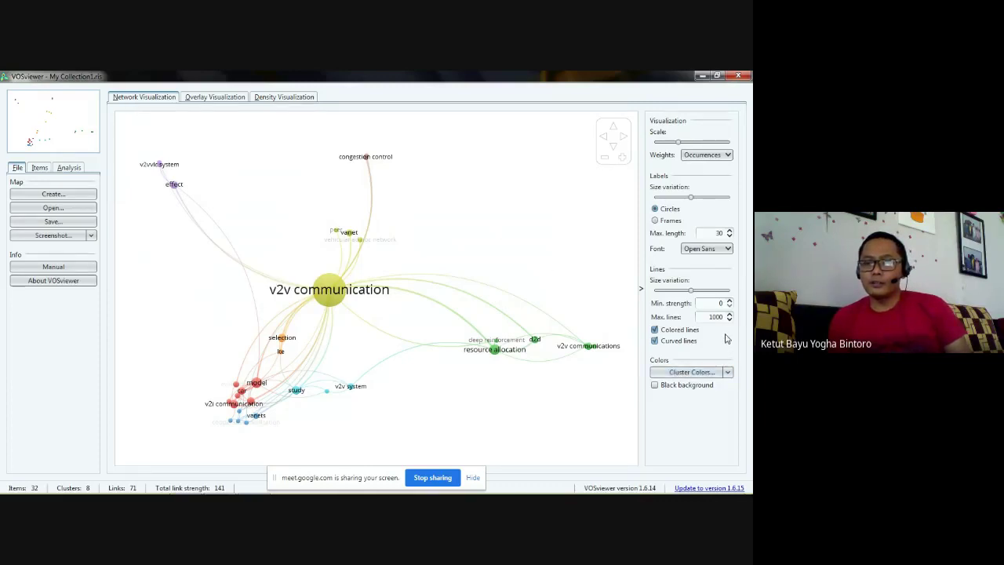
{"action": "left_click", "coordinate": [701, 385]}
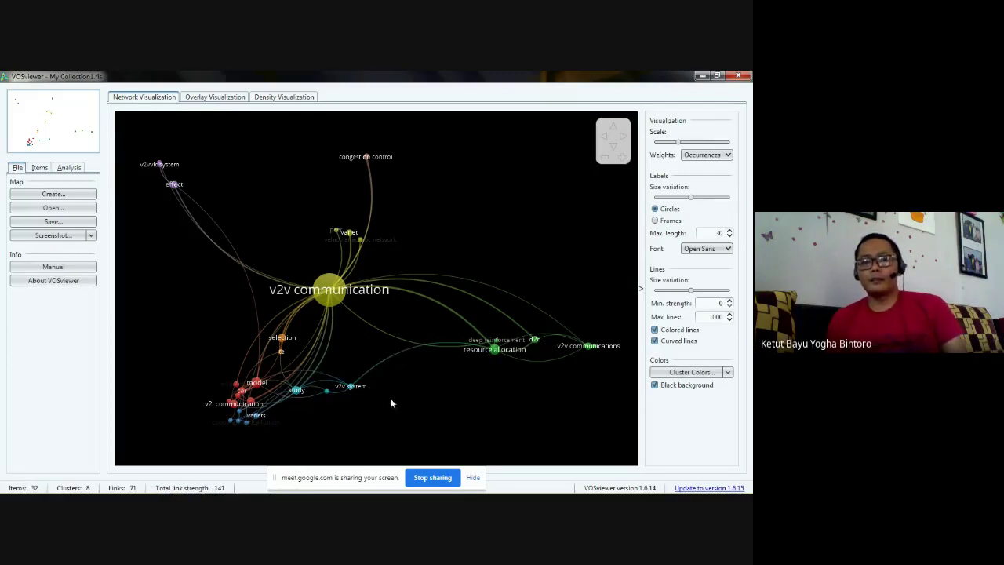
- Show the overlay visualization and inspect its color range settings, closing them without changes
{"action": "left_click", "coordinate": [210, 96]}
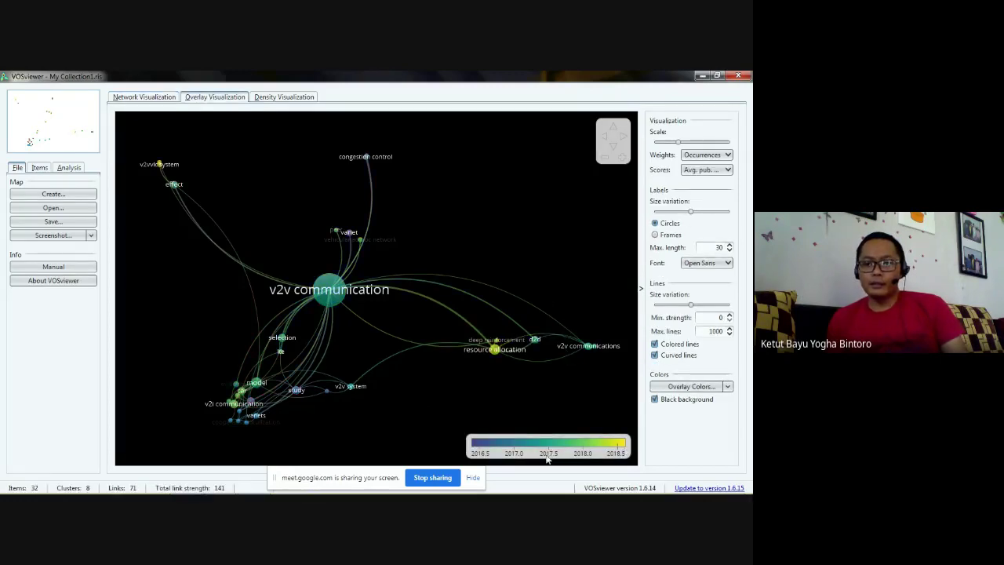
{"action": "left_click", "coordinate": [615, 444]}
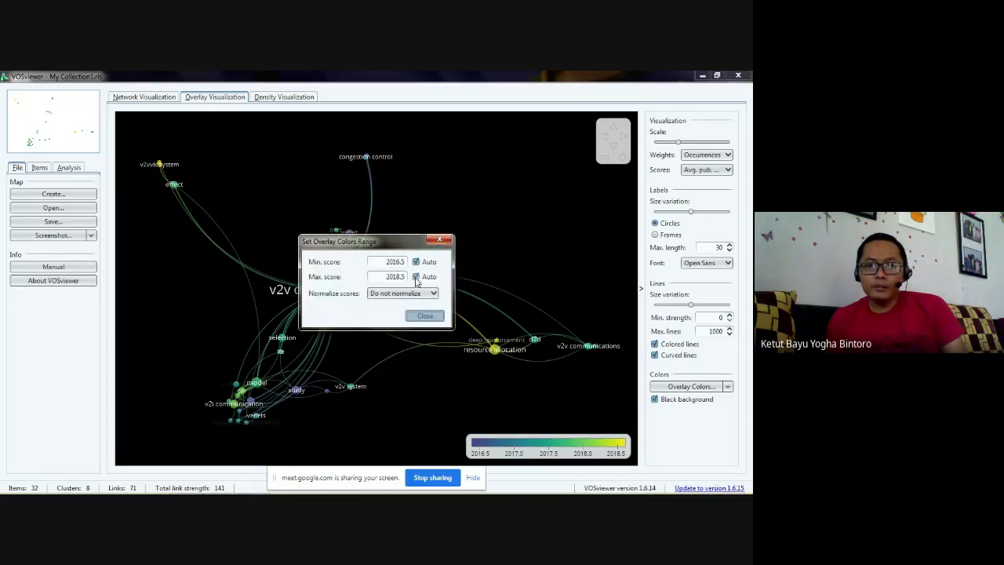
{"action": "left_click", "coordinate": [440, 240]}
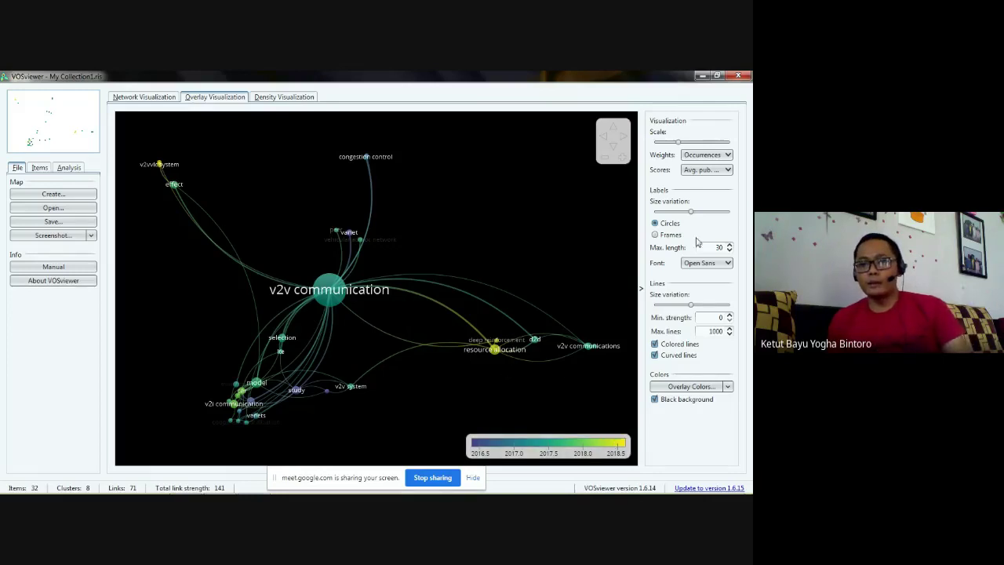
- Set the maximum score of the overlay colors range to 2020 and recheck the range settings
{"action": "left_click", "coordinate": [618, 447]}
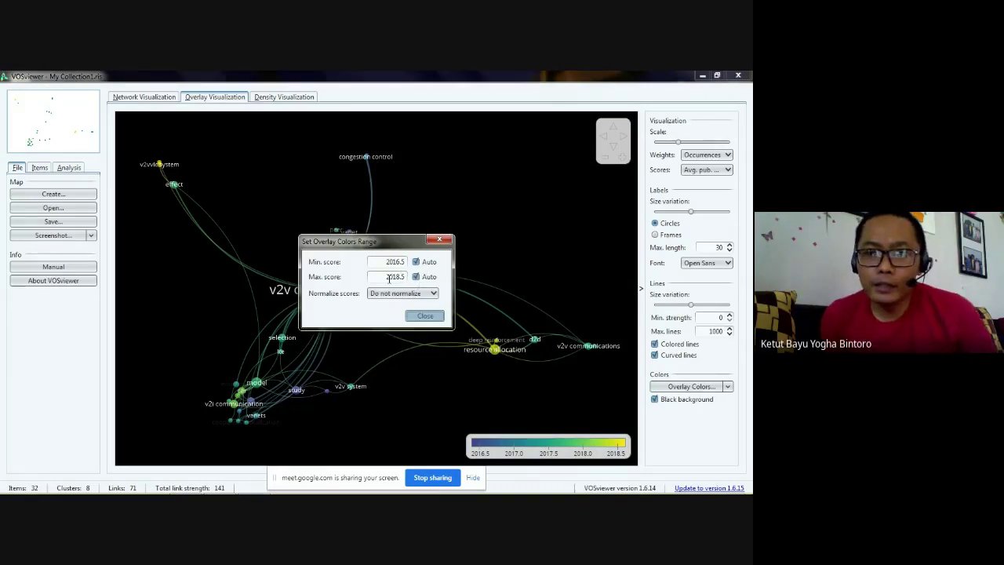
{"action": "left_click_drag", "start_coordinate": [384, 278], "coordinate": [456, 283]}
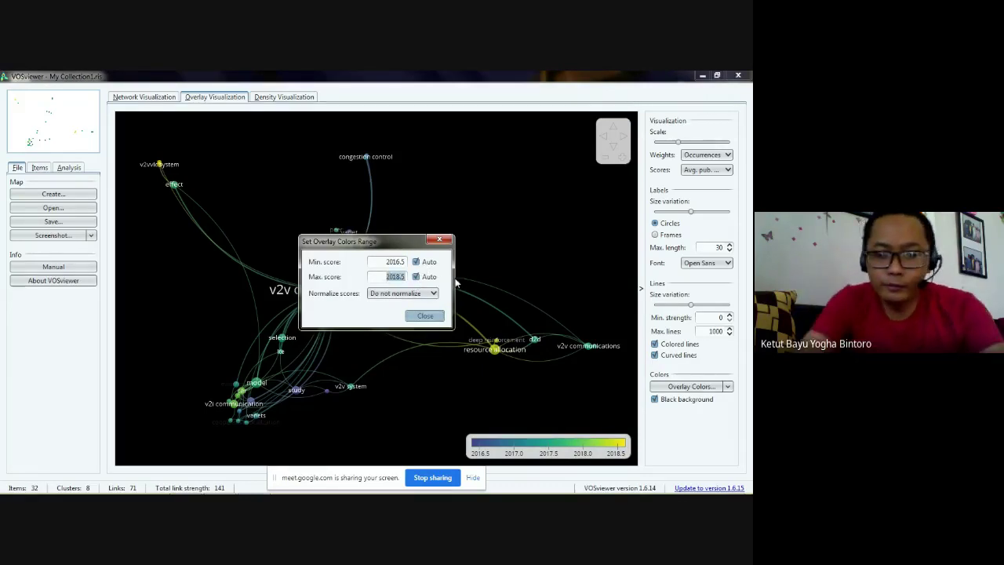
{"action": "type", "text": "2020"}
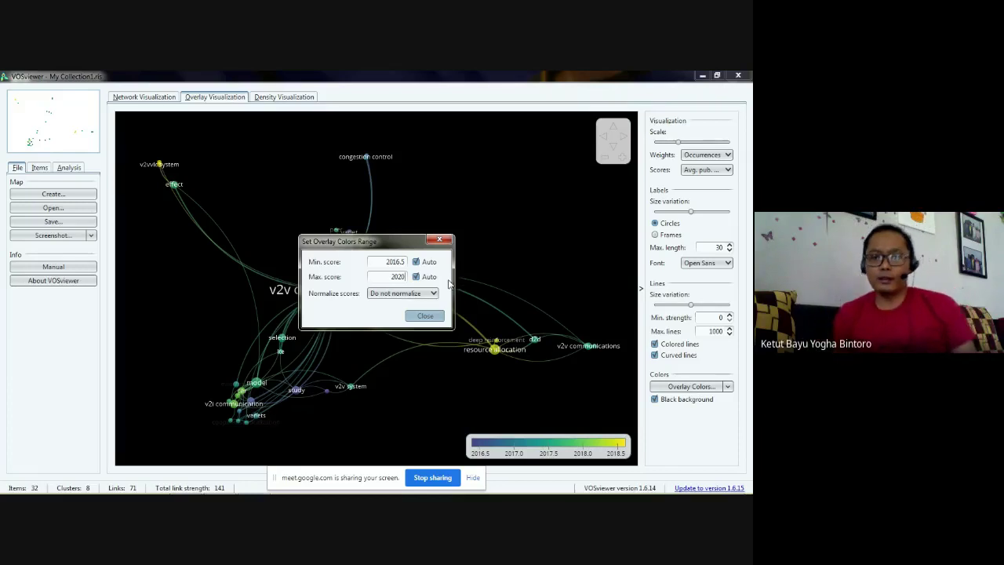
{"action": "left_click", "coordinate": [425, 316]}
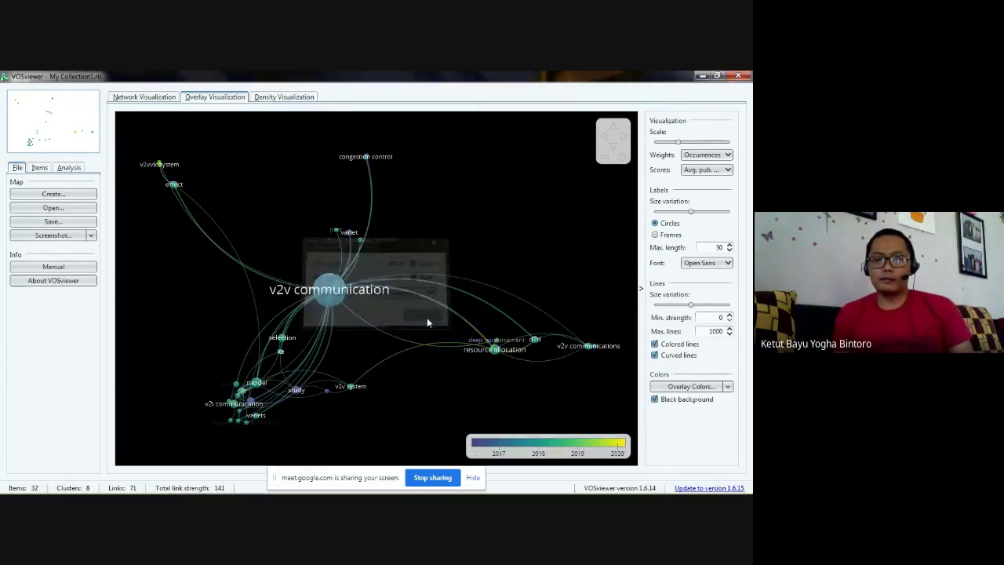
{"action": "left_click", "coordinate": [626, 447]}
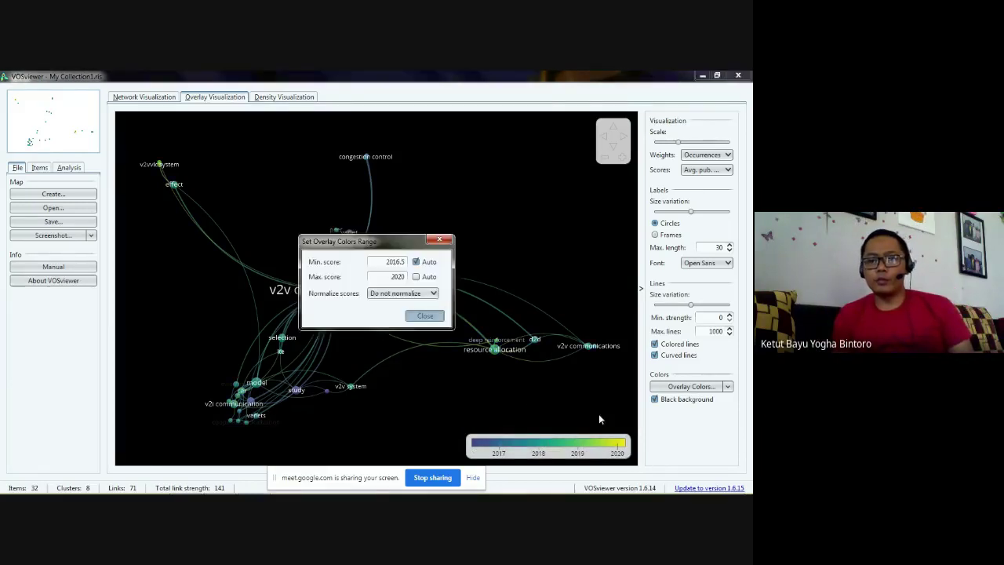
{"action": "left_click", "coordinate": [424, 317]}
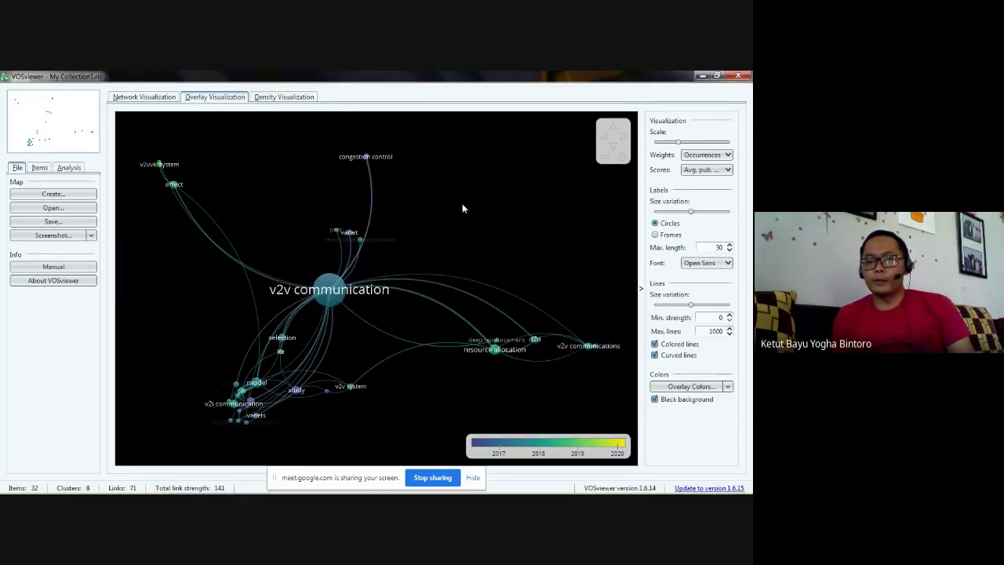
- Try the overlay map on a white background and with framed labels, restoring the black background and circles
{"action": "left_click", "coordinate": [689, 401]}
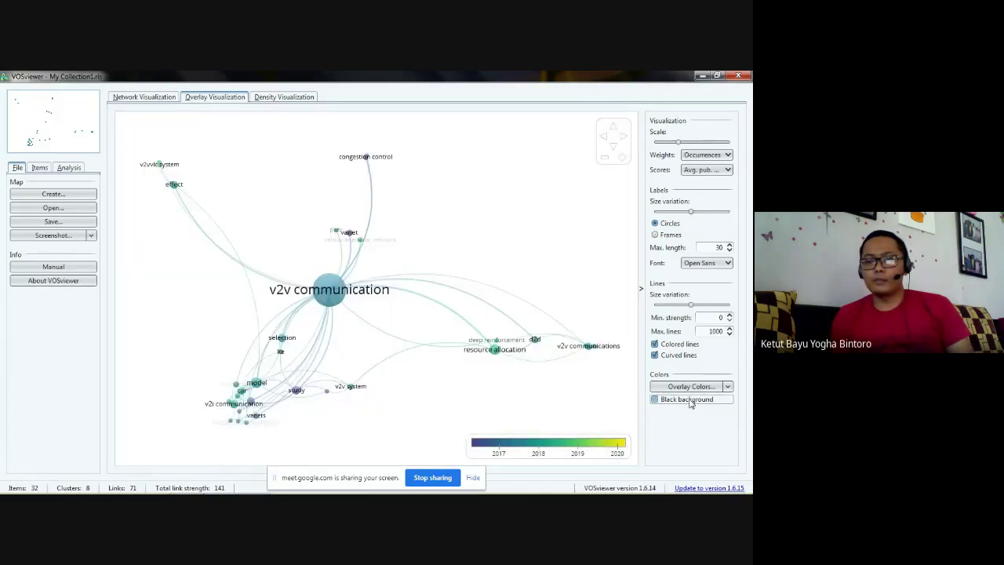
{"action": "left_click", "coordinate": [689, 401]}
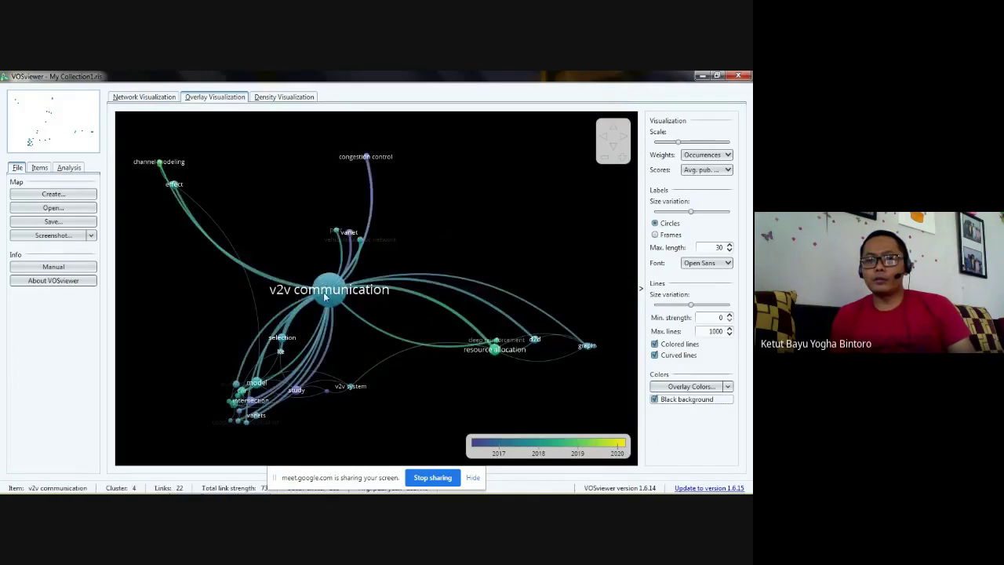
{"action": "left_click", "coordinate": [669, 236]}
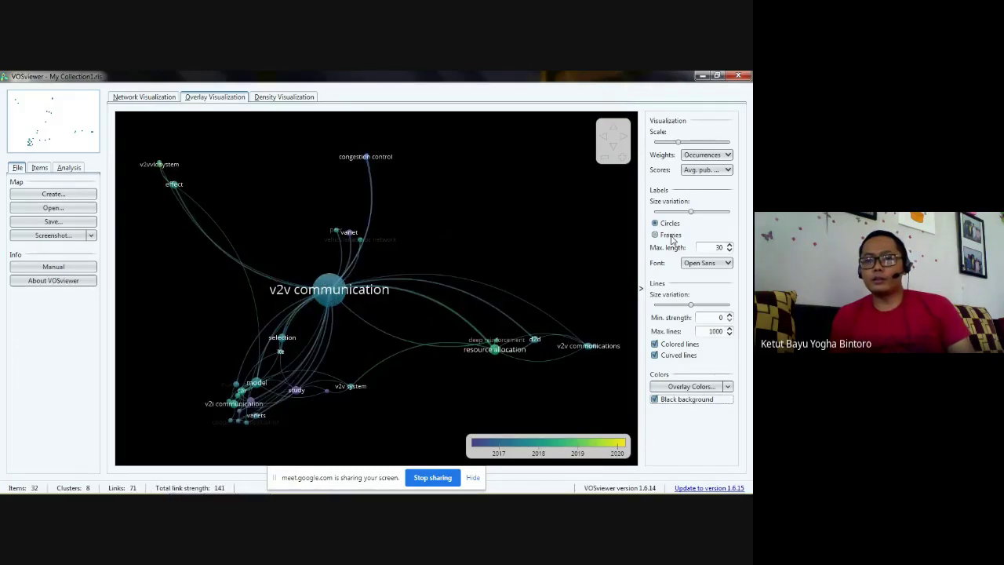
{"action": "left_click", "coordinate": [665, 224]}
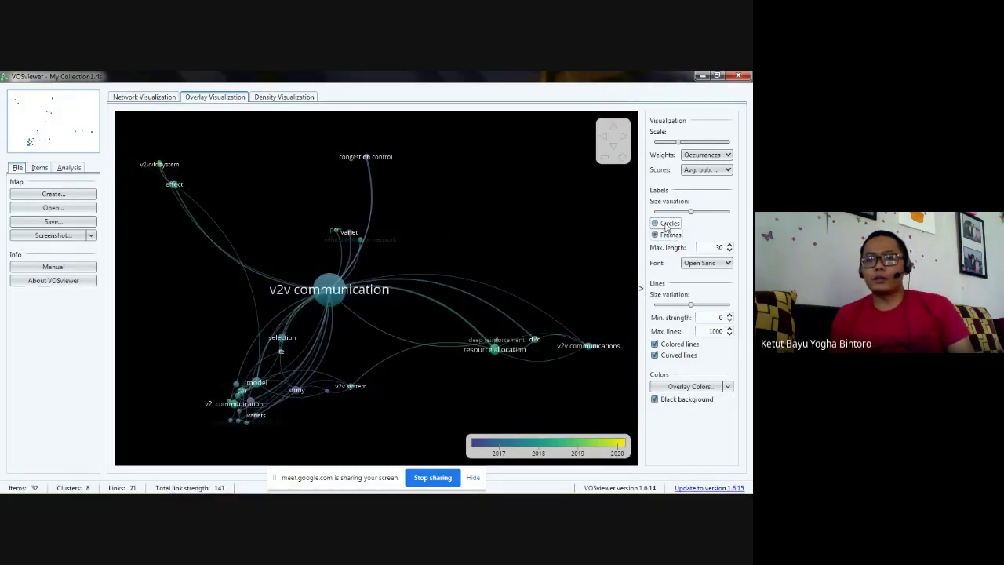
- Increase the label size variation slightly and enlarge the visualization scale, keeping Occurrences as the weights
{"action": "mouse_move", "coordinate": [690, 216]}
{"action": "left_mouse_down"}
{"action": "mouse_move", "coordinate": [668, 213]}
{"action": "mouse_move", "coordinate": [711, 212]}
{"action": "mouse_move", "coordinate": [695, 213]}
{"action": "left_mouse_up"}
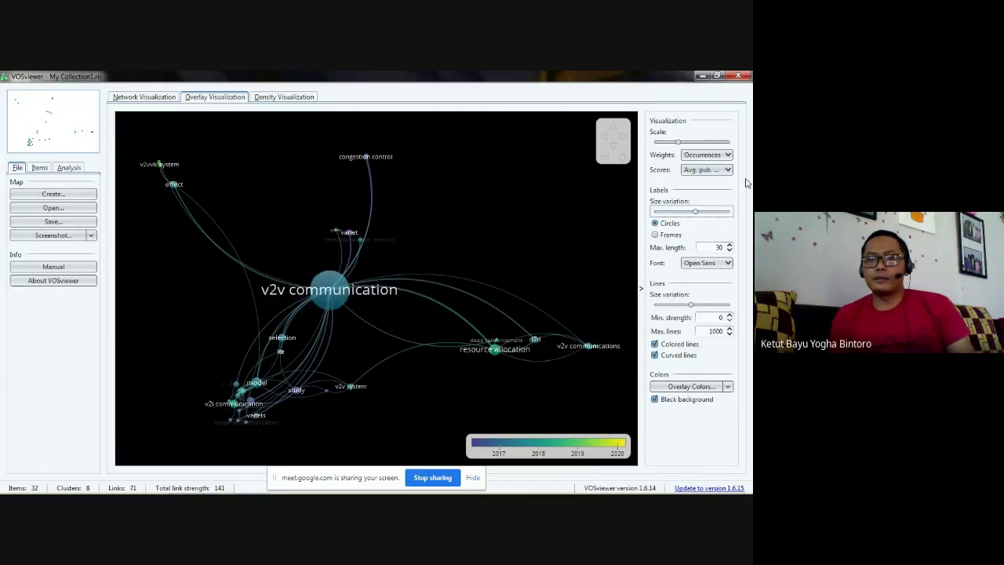
{"action": "mouse_move", "coordinate": [679, 143]}
{"action": "left_click_drag", "start_coordinate": [679, 143], "coordinate": [705, 144]}
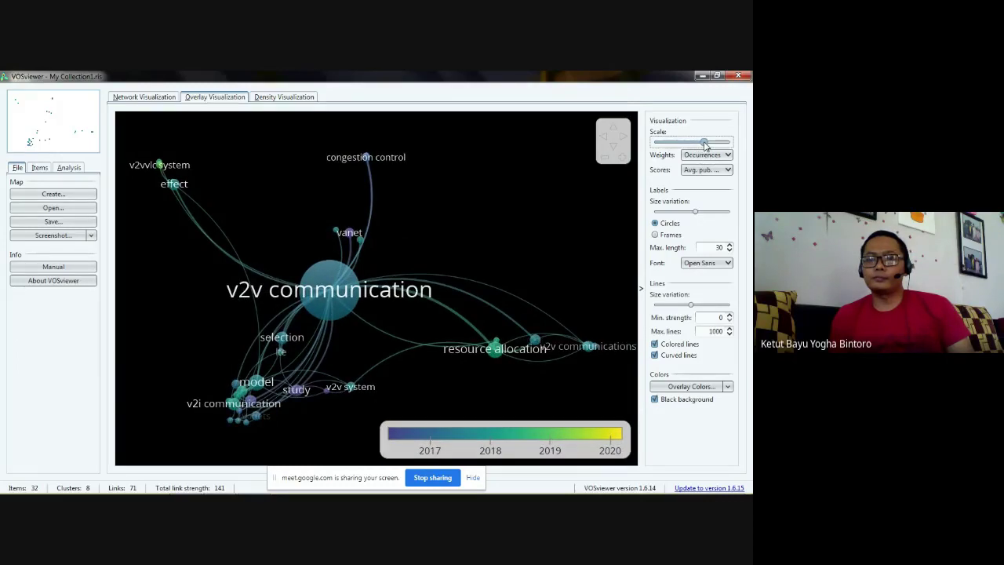
{"action": "left_click", "coordinate": [728, 155]}
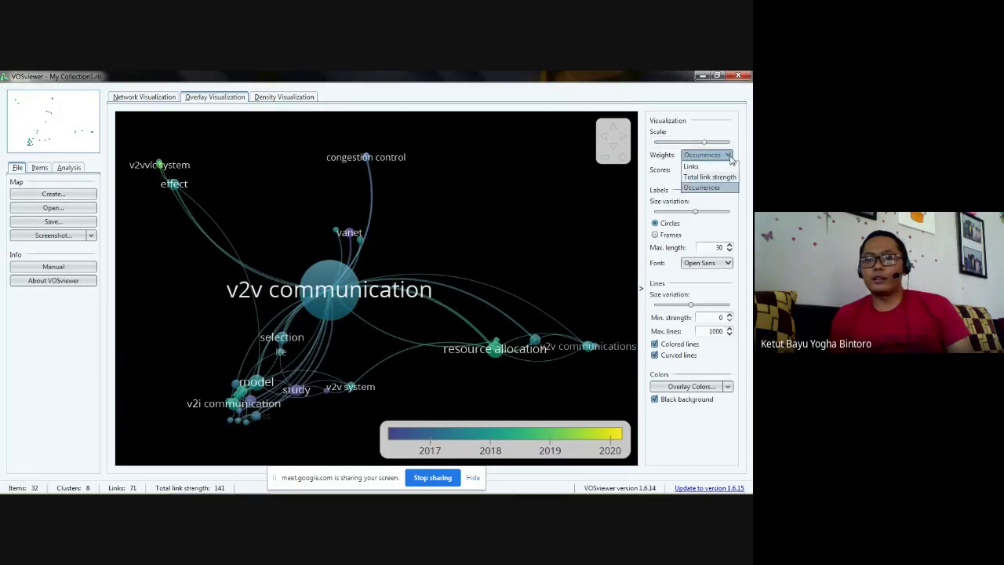
{"action": "left_click", "coordinate": [731, 158]}
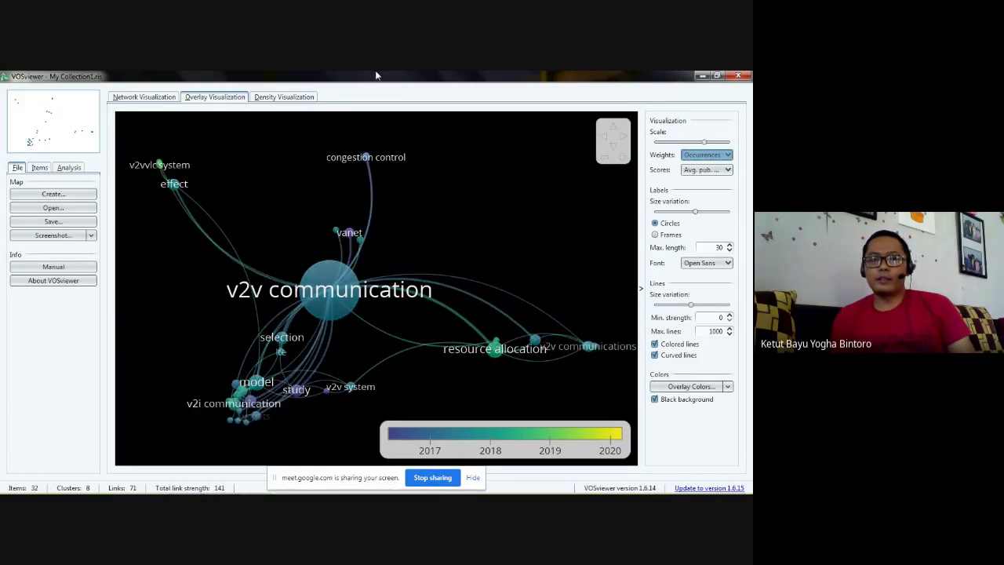
- View the density visualization of the map and return to the network visualization
{"action": "left_click", "coordinate": [287, 97]}
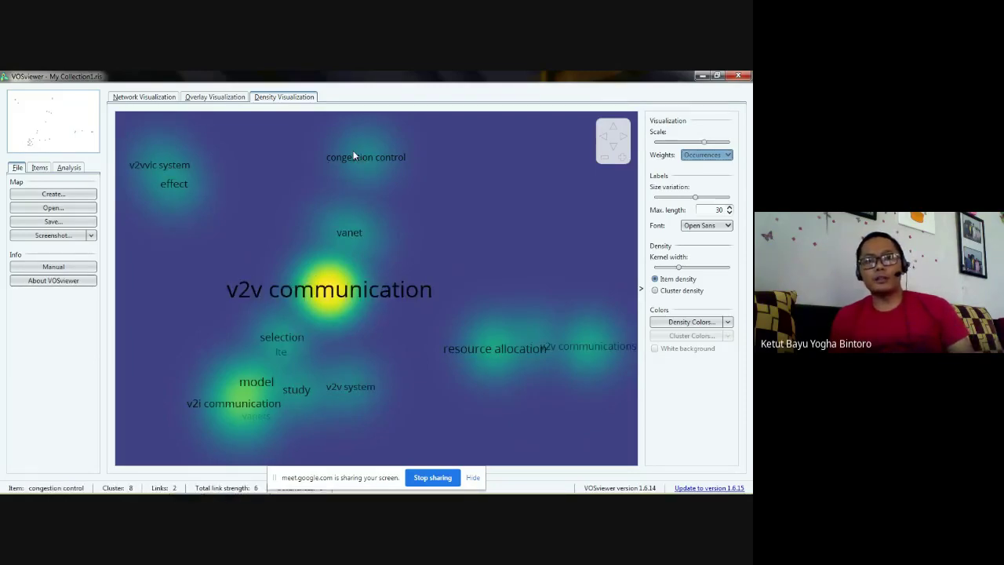
{"action": "left_click", "coordinate": [158, 96]}
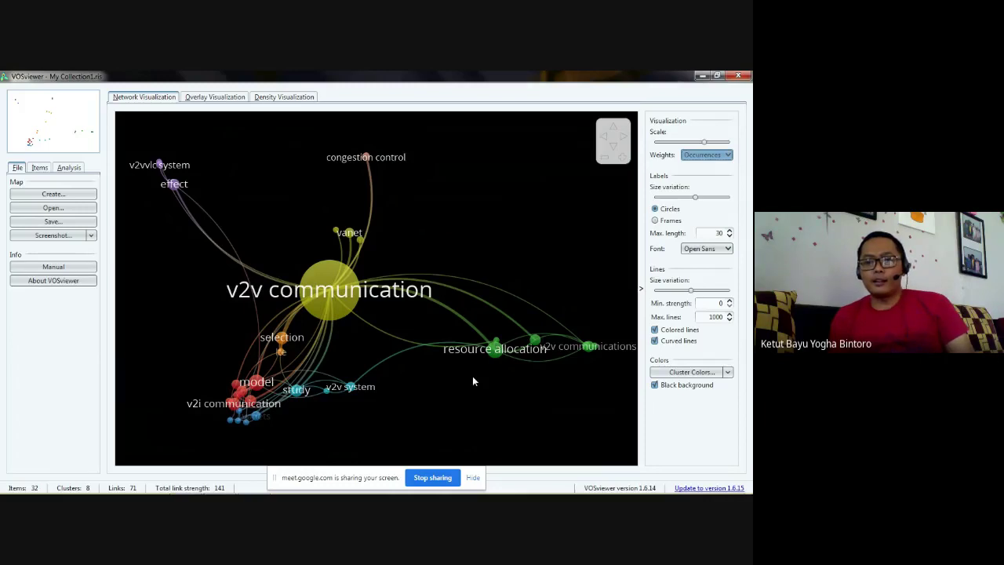
- Review the map's items grouped by cluster and the analysis settings, returning to the file options
{"action": "left_click", "coordinate": [39, 168]}
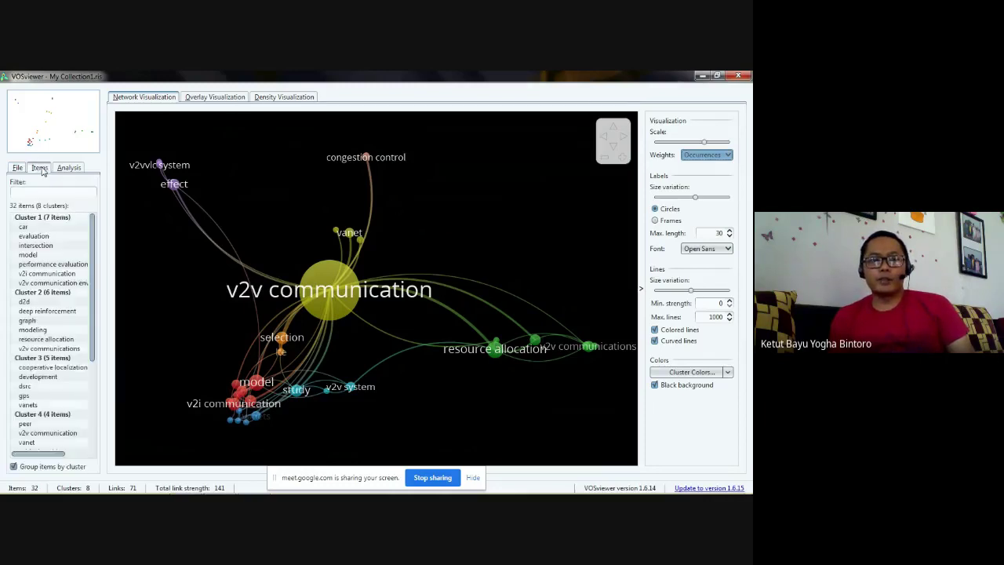
{"action": "left_click", "coordinate": [31, 217]}
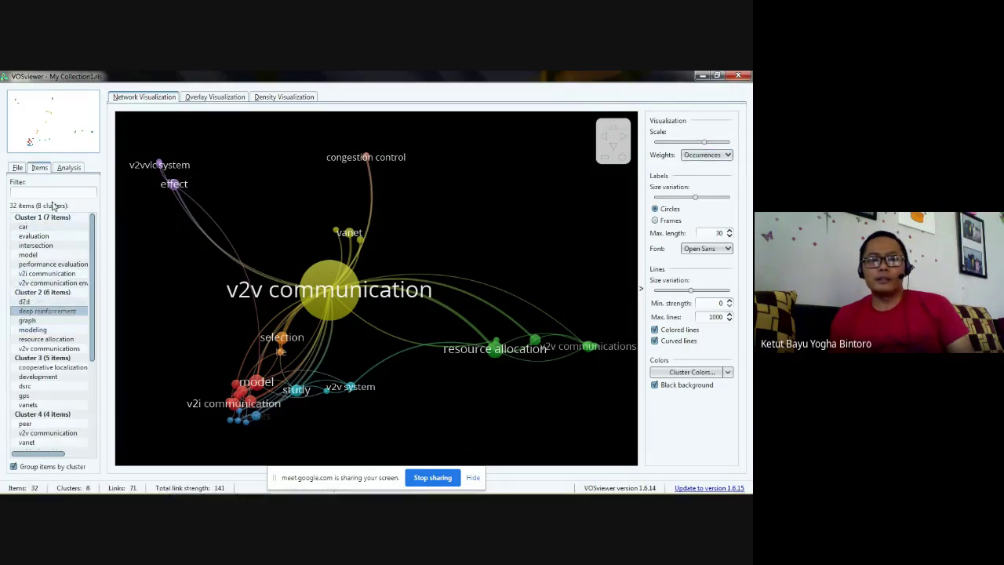
{"action": "left_click", "coordinate": [69, 168]}
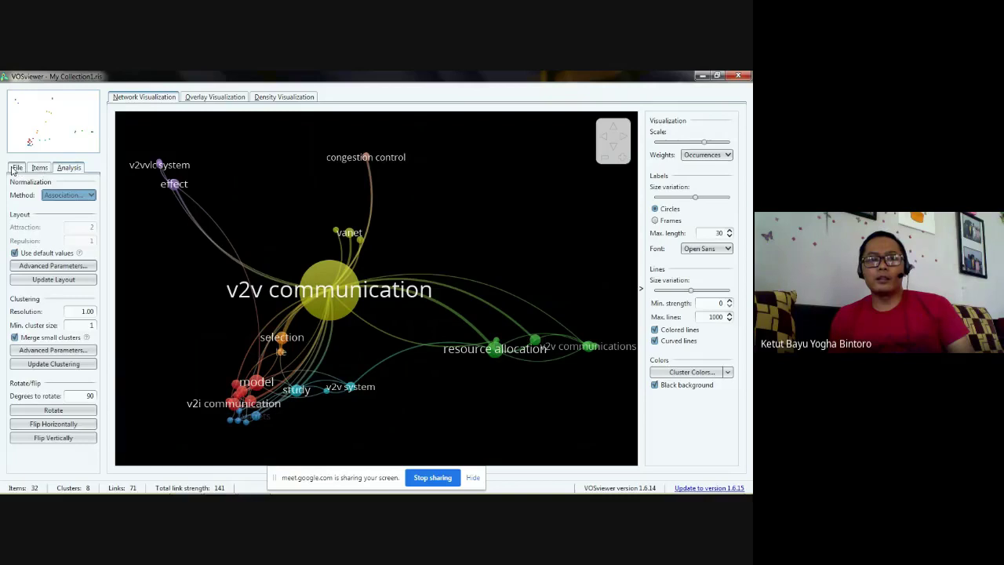
{"action": "left_click", "coordinate": [17, 168]}
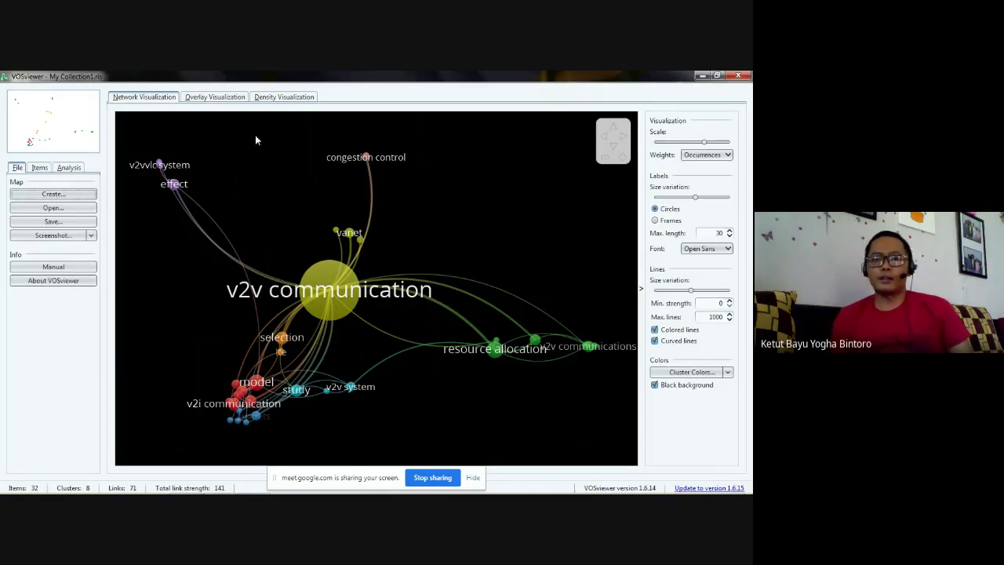
- Stop sharing the screen in the Google Meet call
{"action": "left_click", "coordinate": [432, 477]}
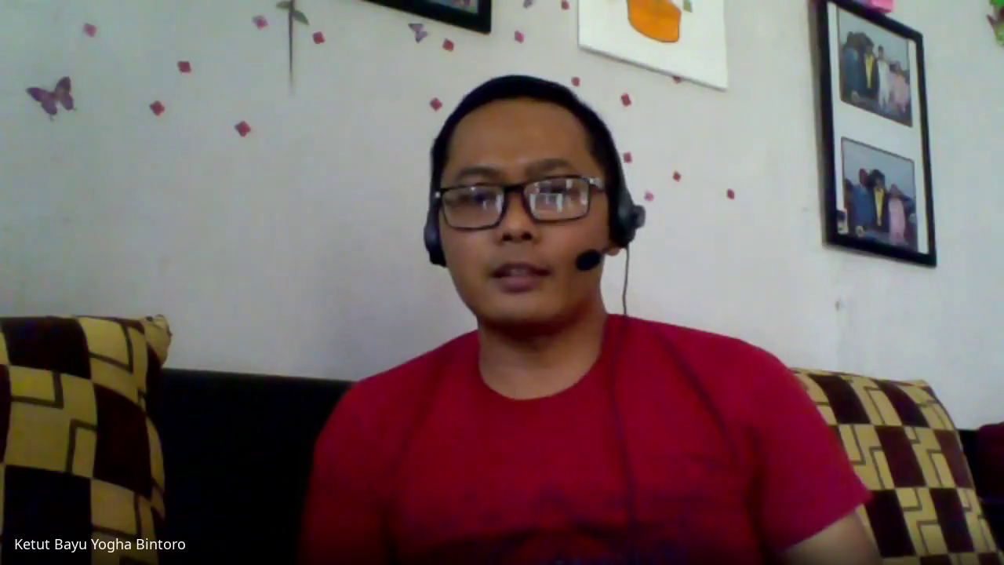